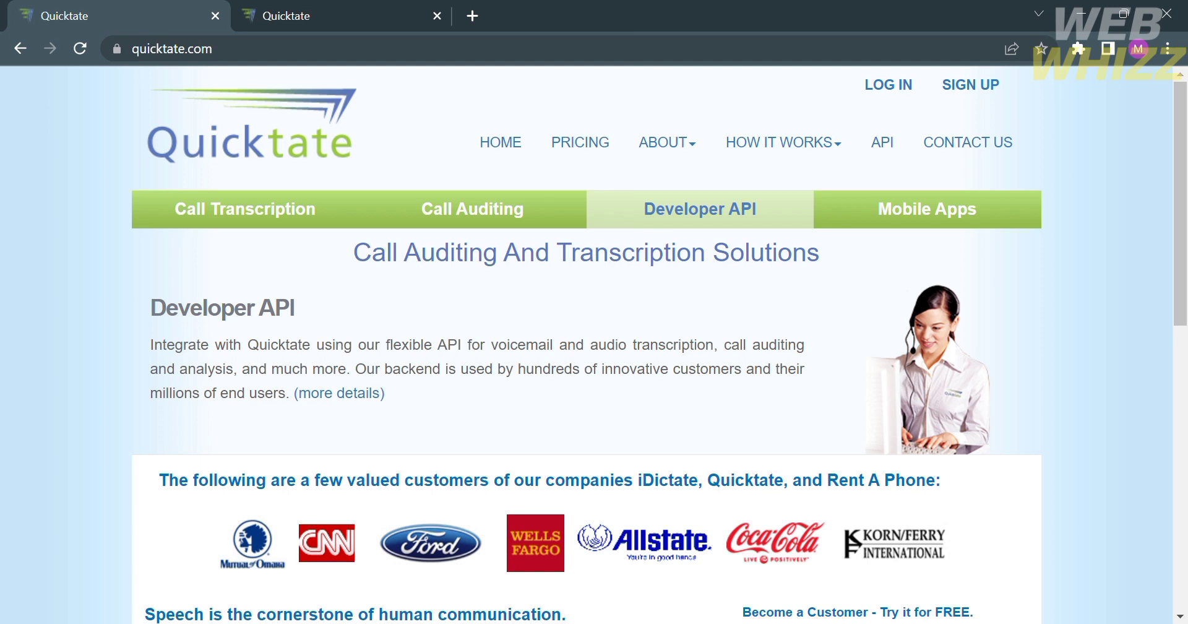
Open and close the ABOUT menu, then view the Call Transcription description.
left_click(667, 142)
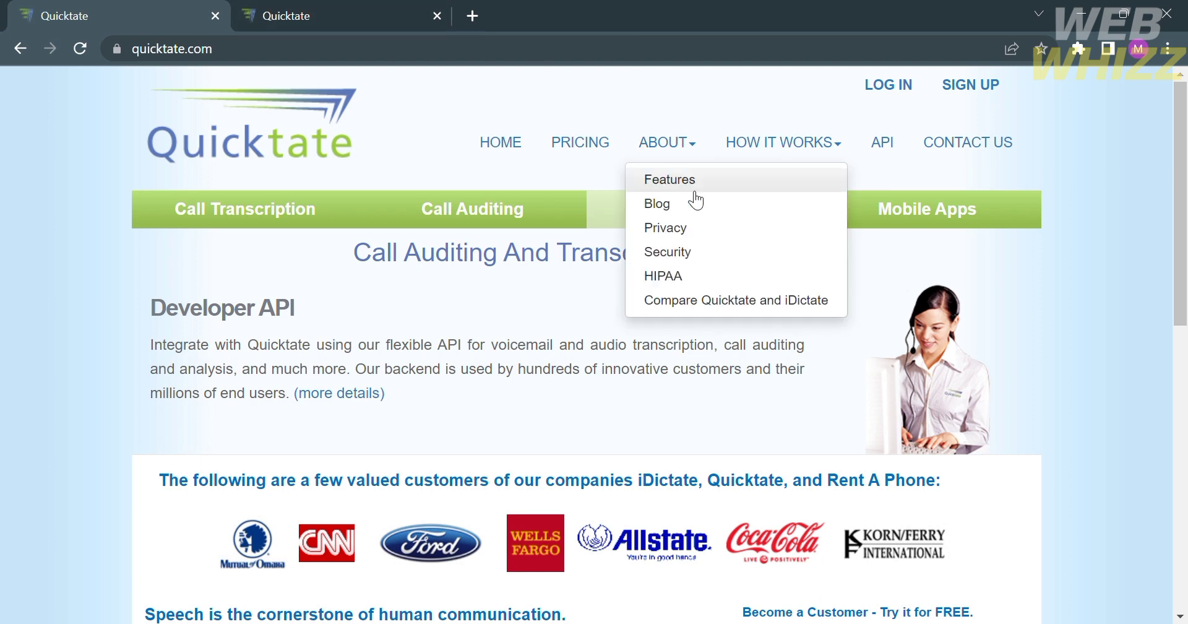
left_click(52, 233)
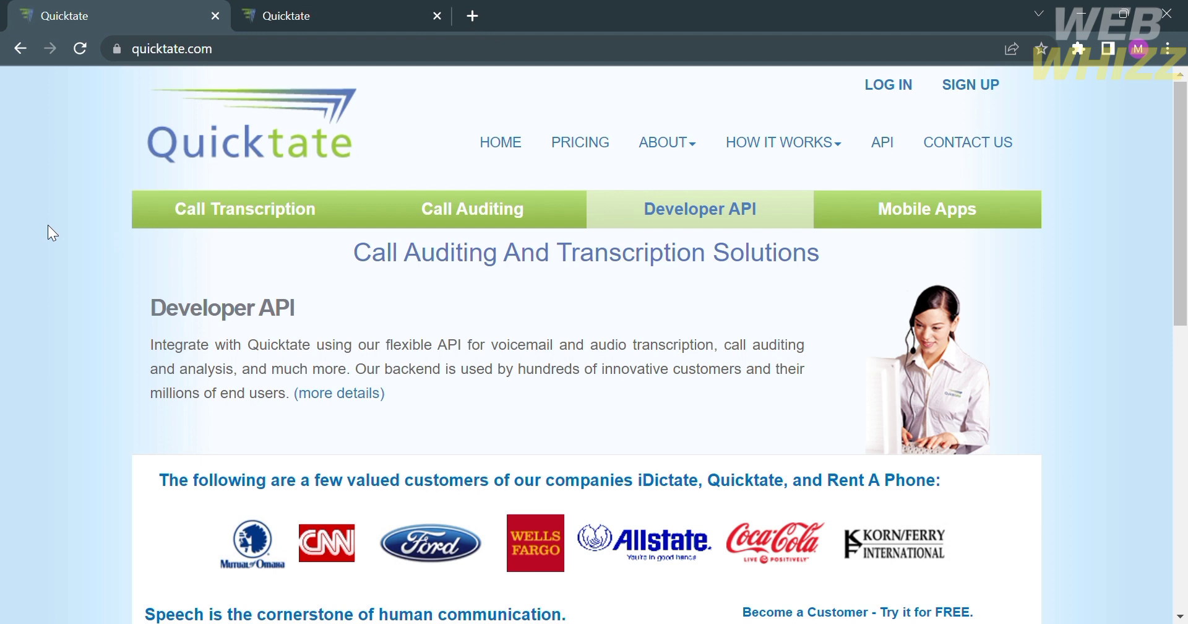
left_click(245, 209)
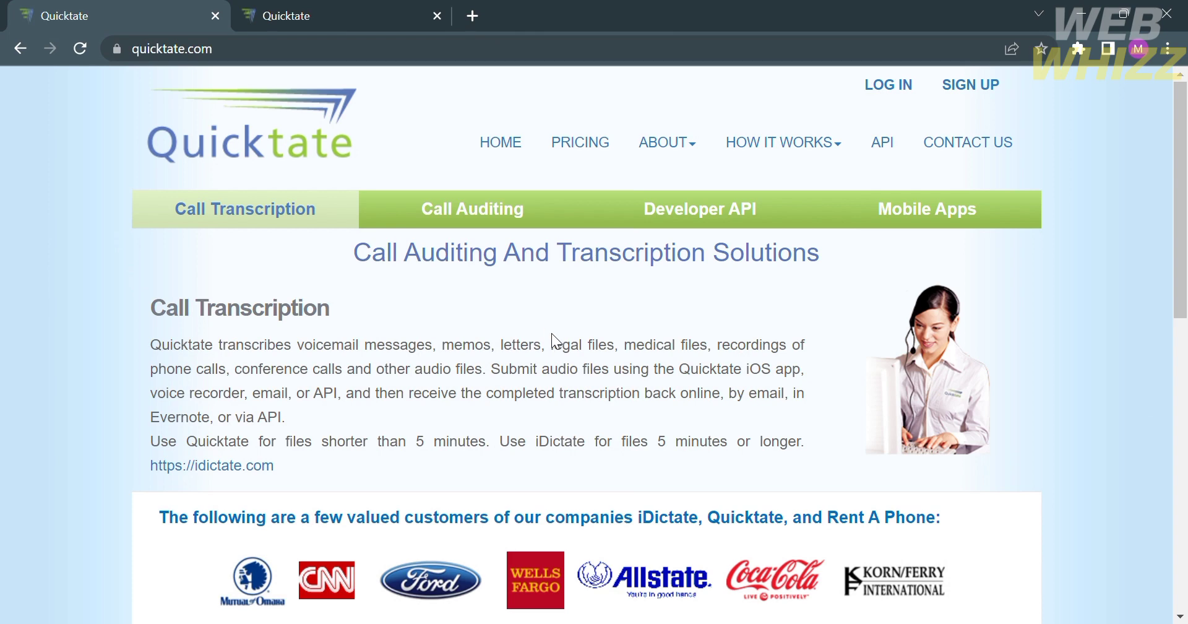
scroll(552, 333, "down", 1)
scroll(551, 333, "up", 1)
View the Call Auditing description and browse the home page's file examples and sign-up form.
left_click(523, 220)
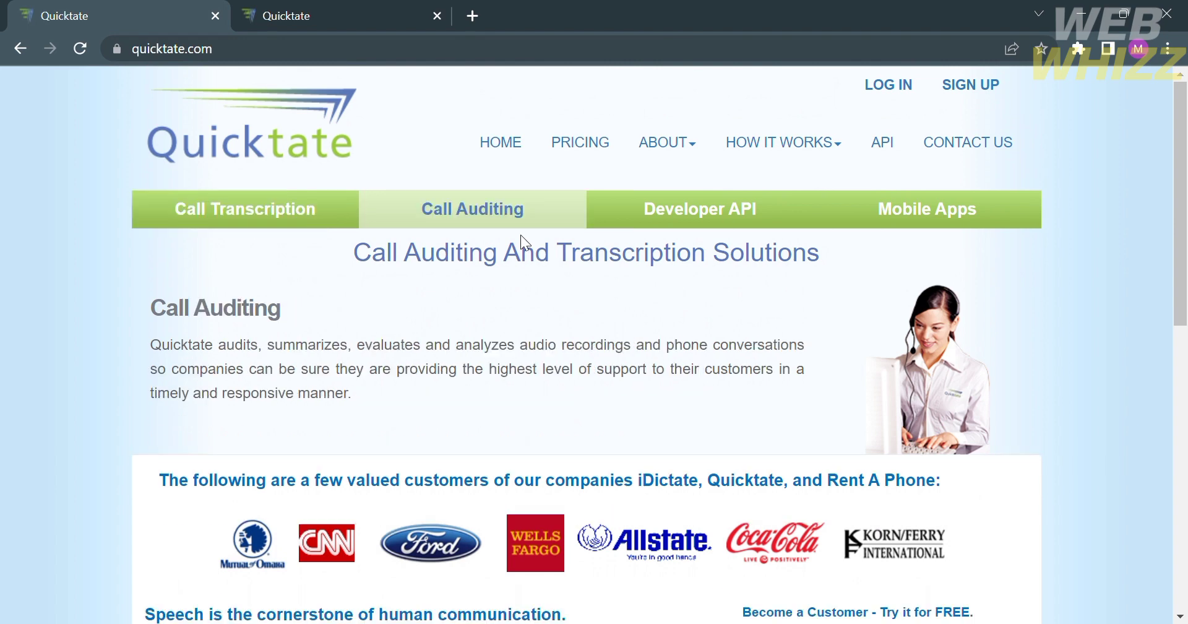
scroll(341, 503, "down", 4)
scroll(342, 505, "down", 2)
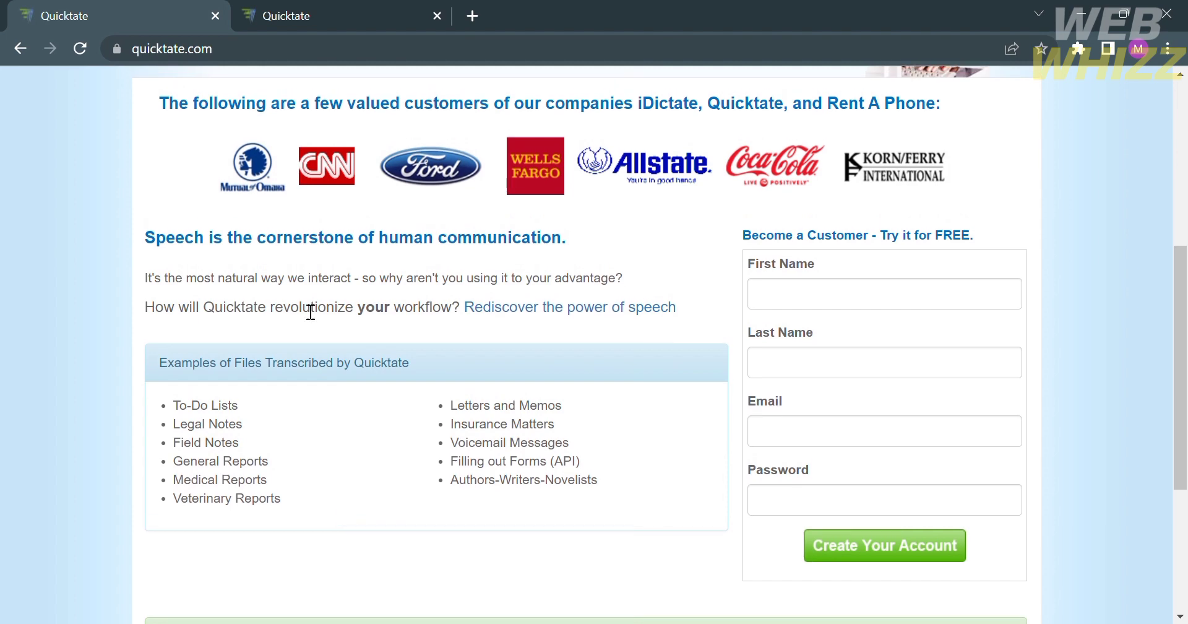
scroll(623, 284, "down", 3)
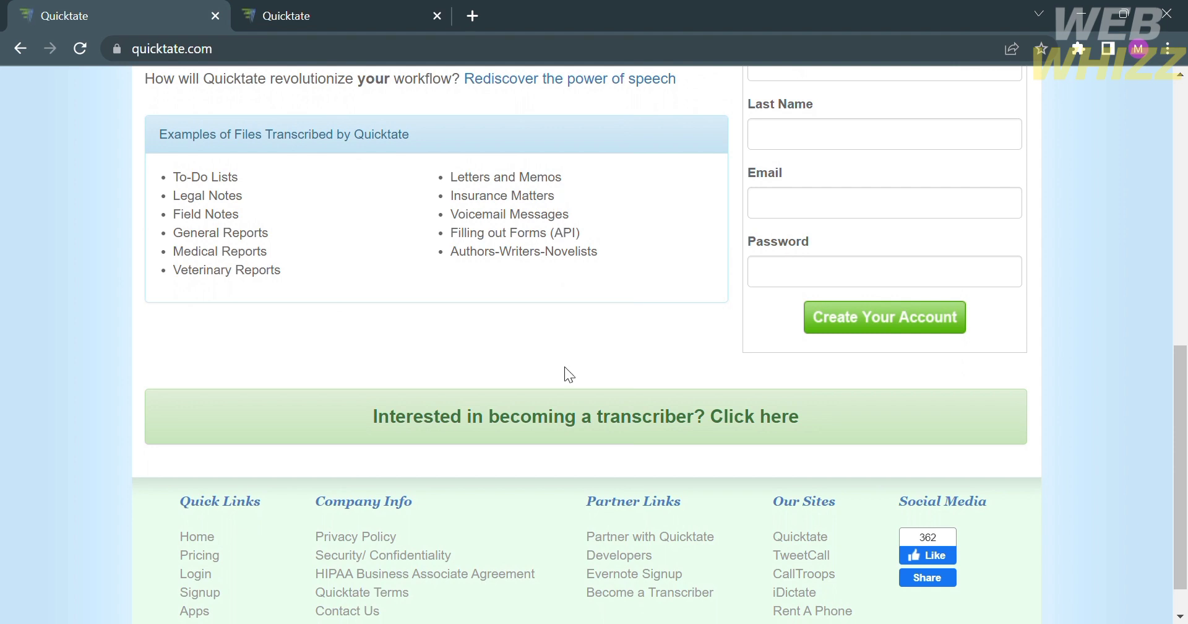
scroll(569, 375, "down", 1)
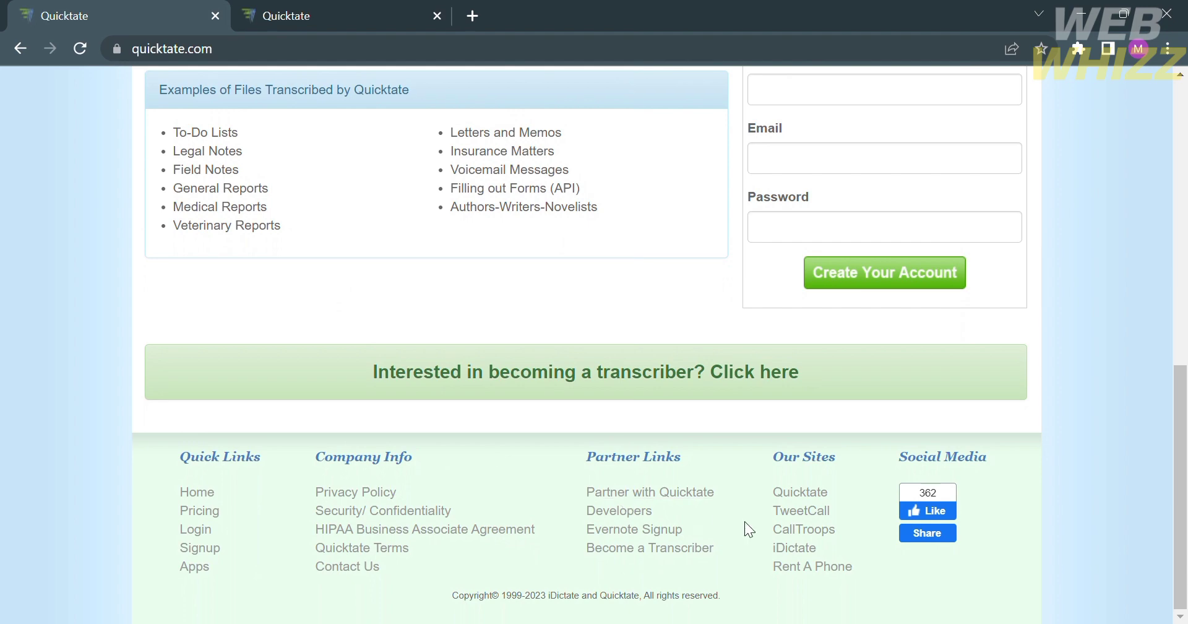
scroll(744, 521, "up", 6)
scroll(752, 530, "up", 4)
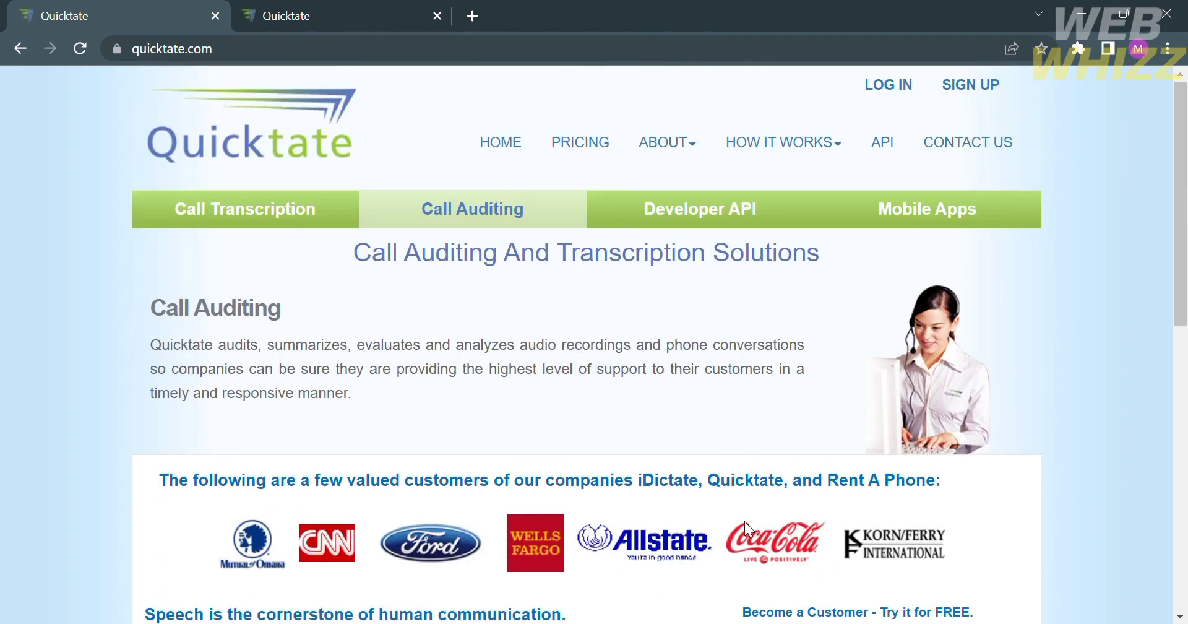
mouse_move(786, 162)
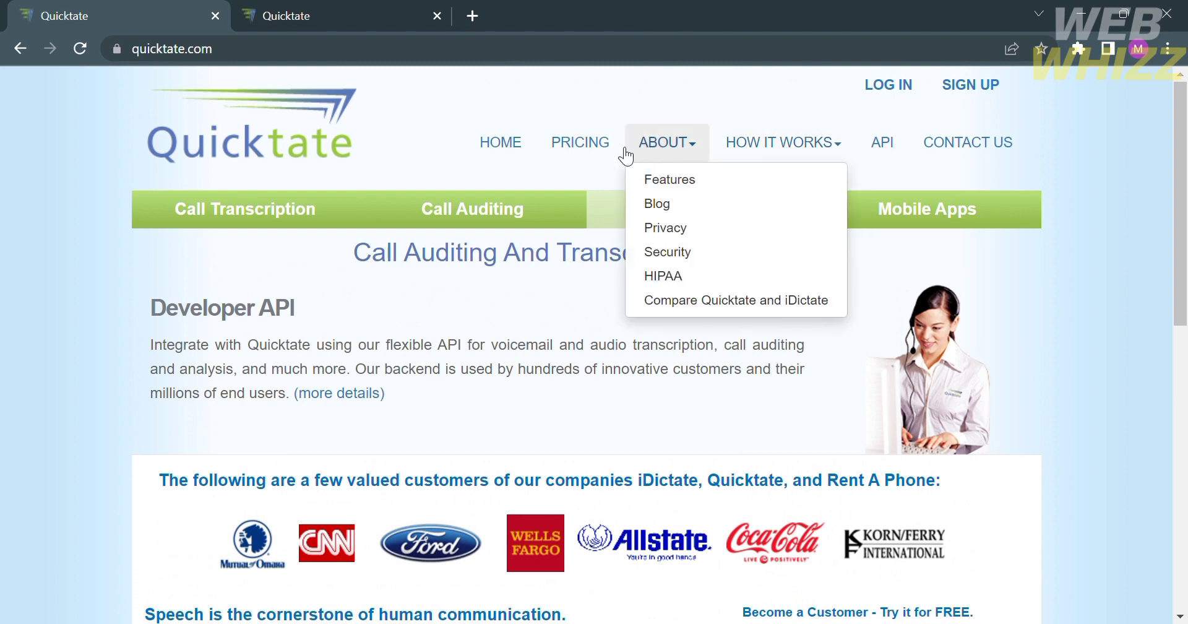
Go to the Pricing page and review the general transcription weekly prices.
left_click(597, 148)
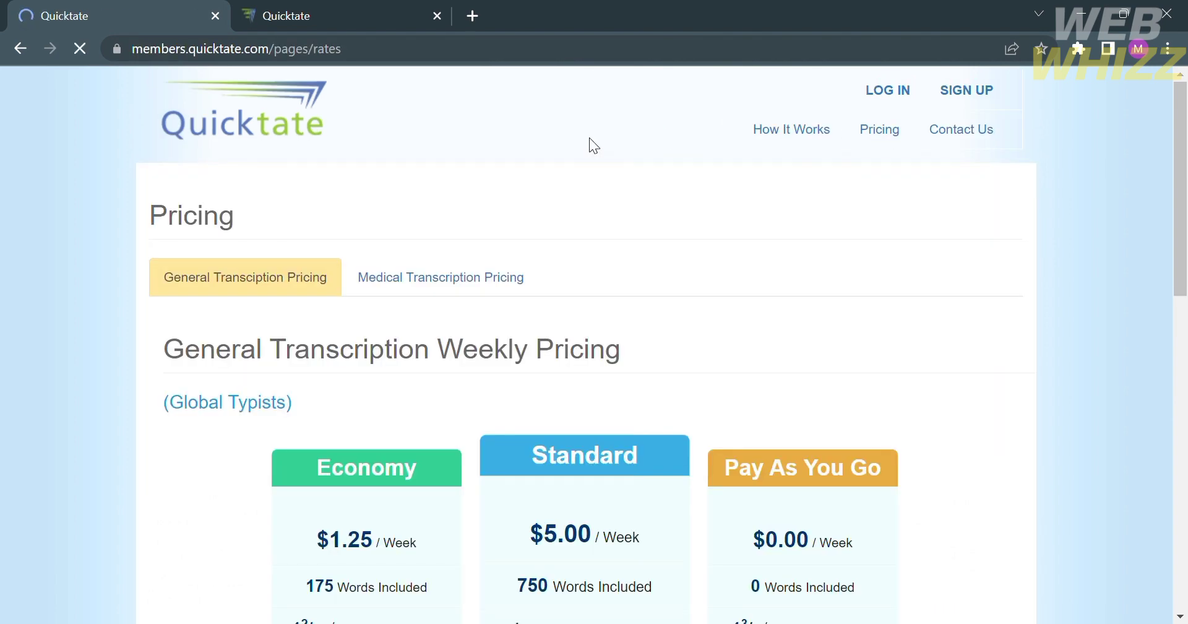
scroll(425, 424, "down", 4)
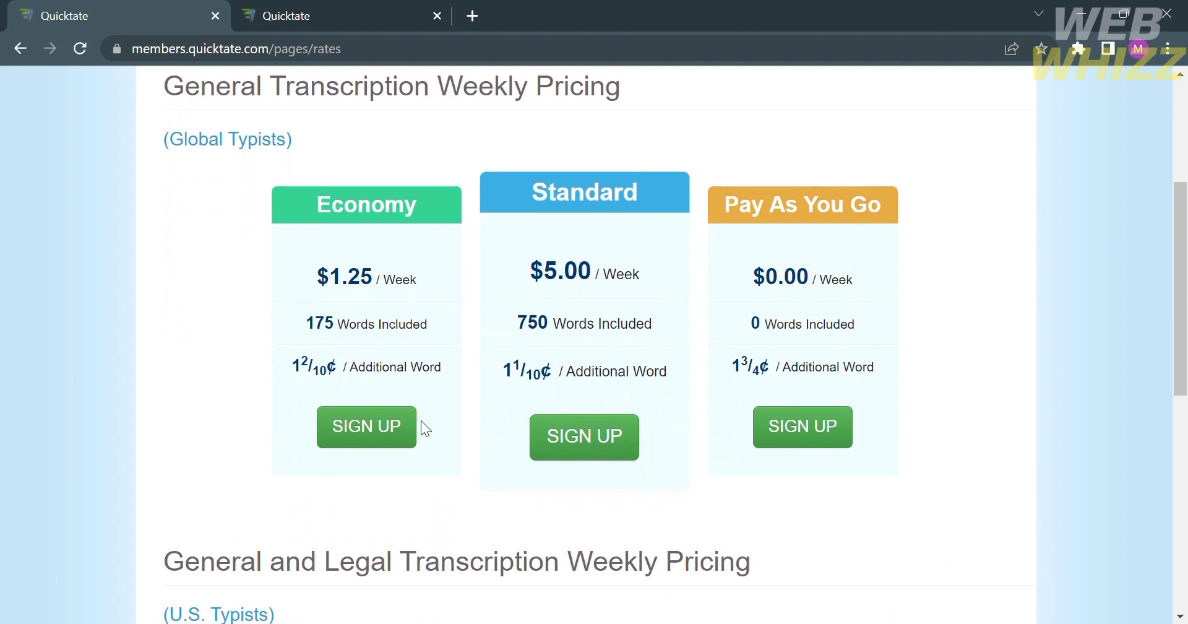
scroll(421, 420, "up", 2)
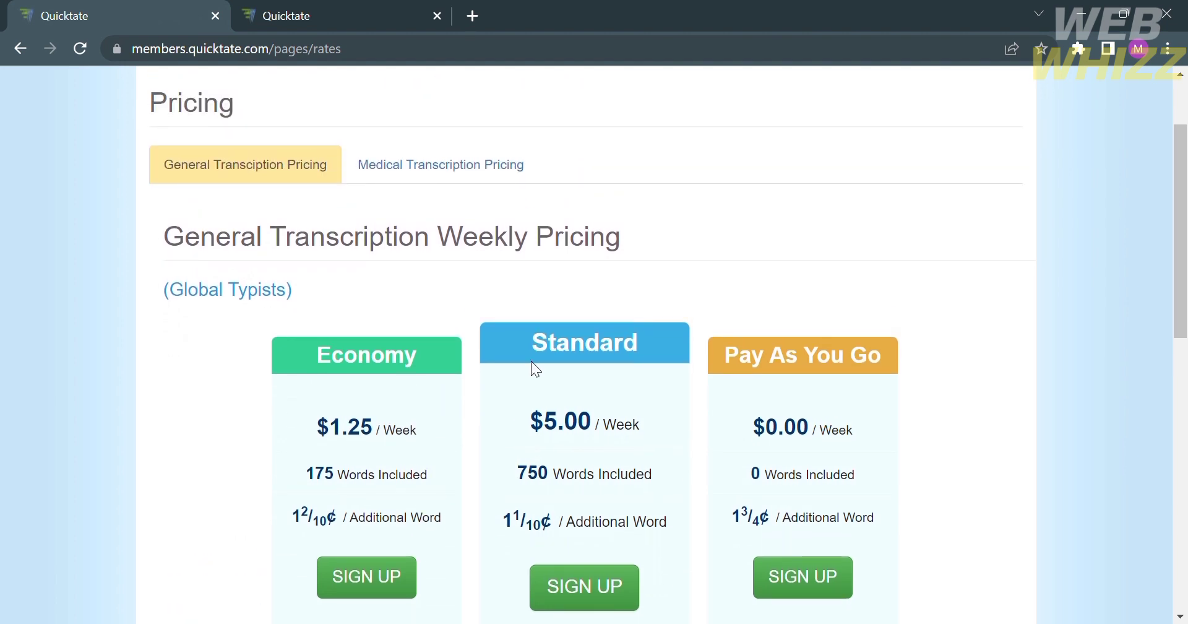
scroll(531, 365, "down", 2)
scroll(535, 368, "up", 1)
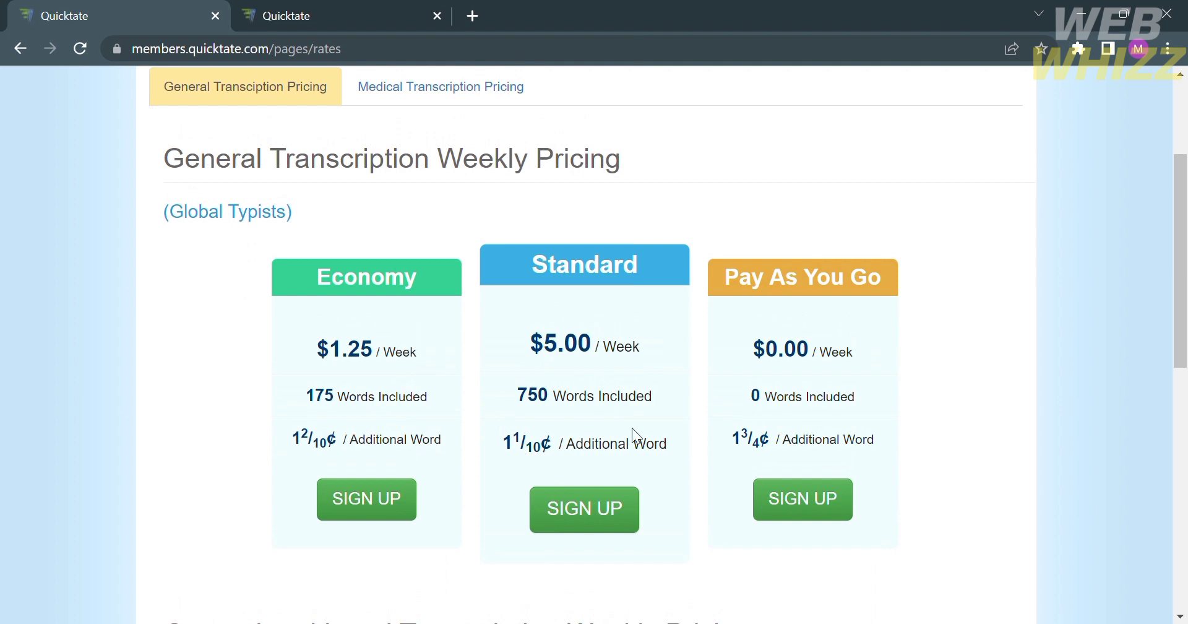
scroll(597, 320, "up", 1)
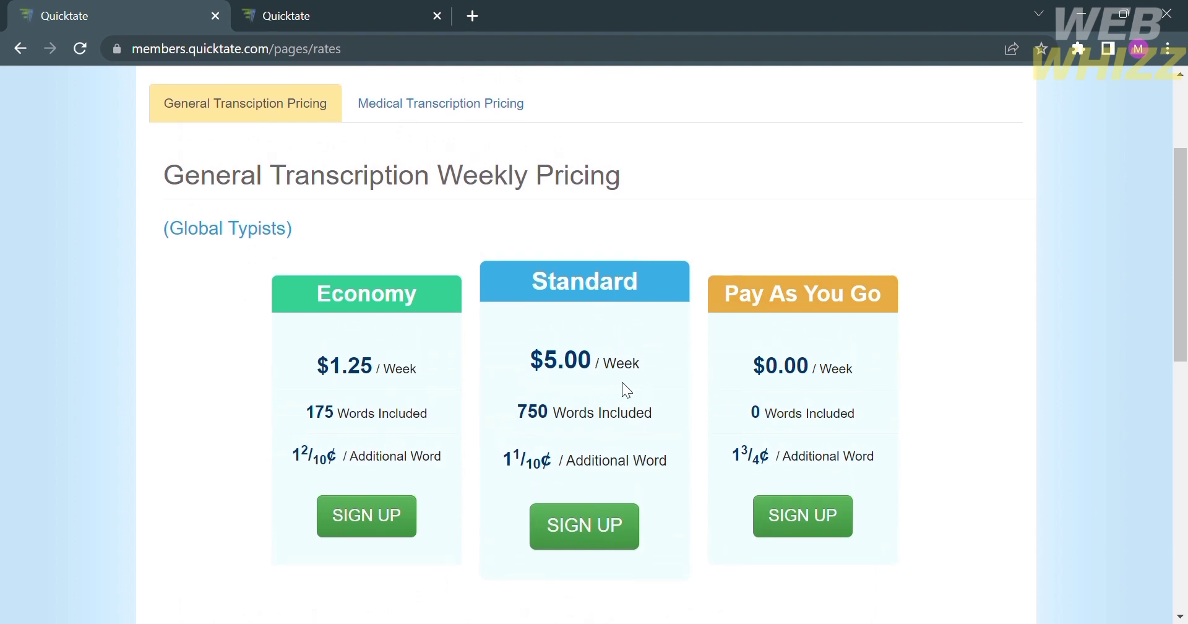
scroll(738, 517, "up", 1)
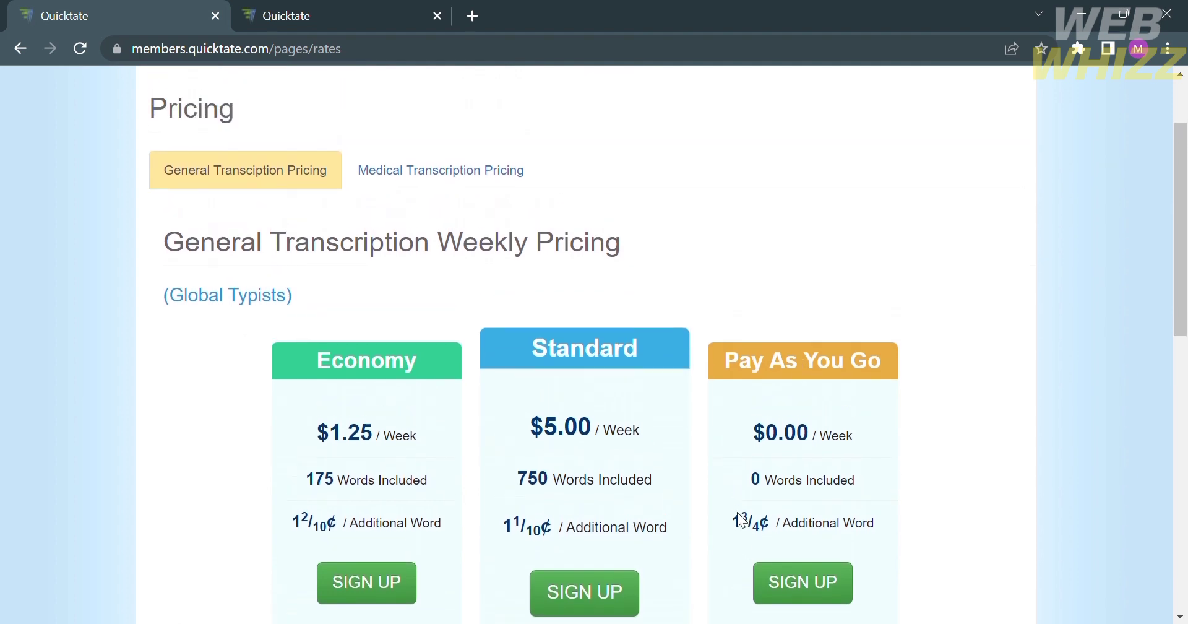
scroll(737, 511, "up", 2)
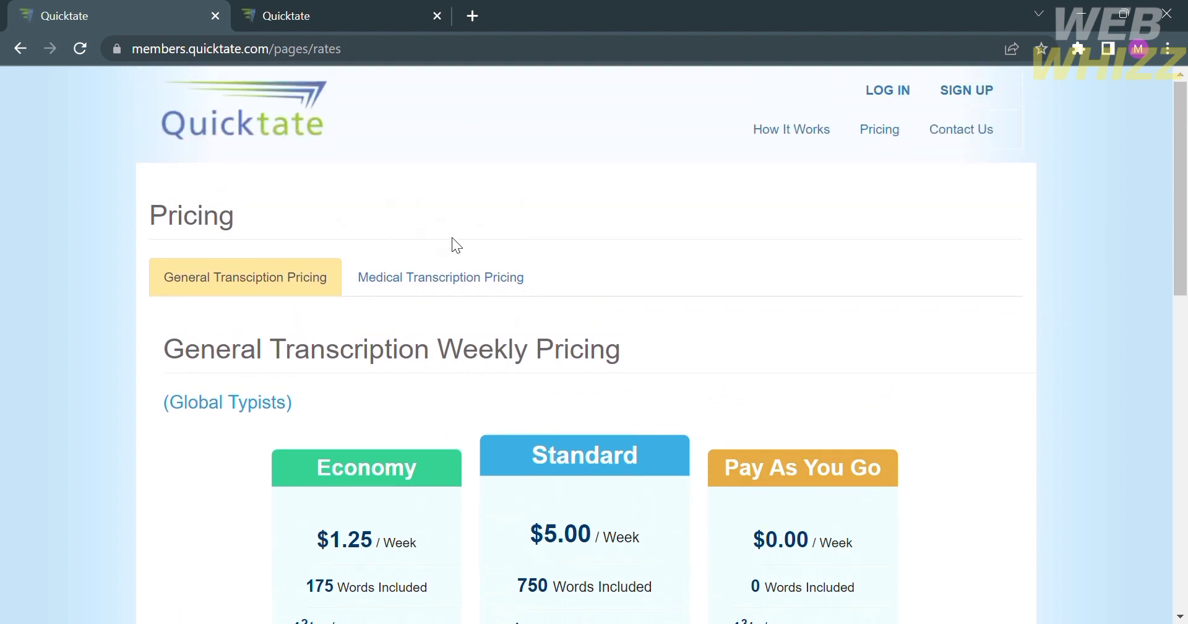
Review the Medical Transcription weekly prices, then go back to the home page.
left_click(464, 268)
scroll(465, 267, "down", 2)
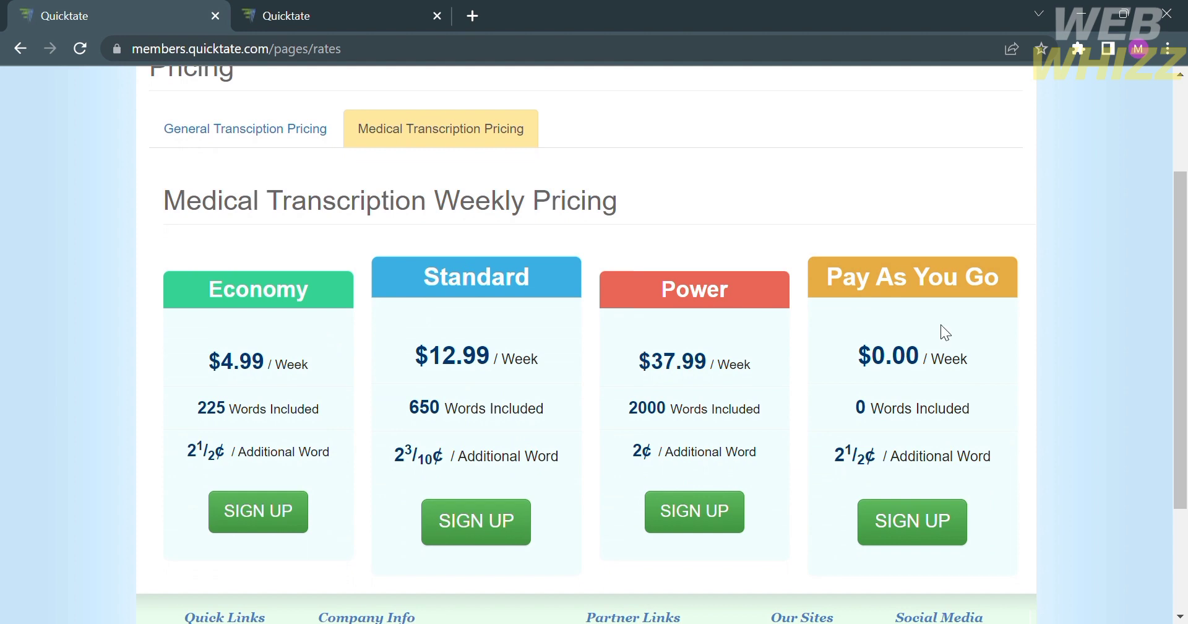
scroll(672, 294, "up", 2)
scroll(673, 292, "down", 2)
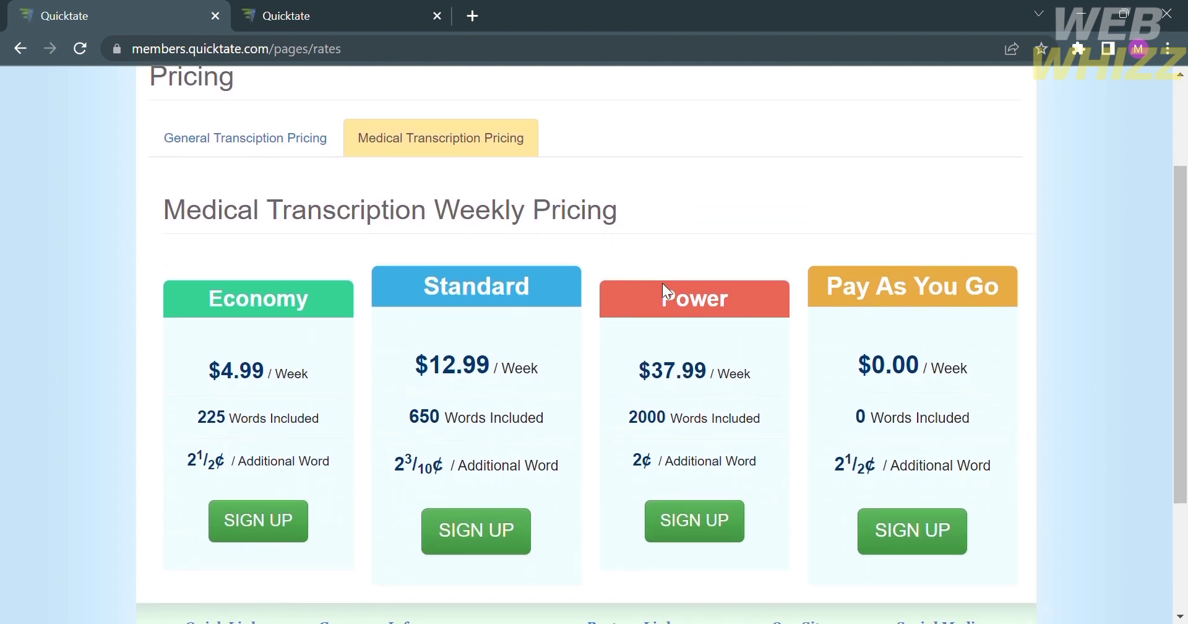
scroll(662, 283, "up", 2)
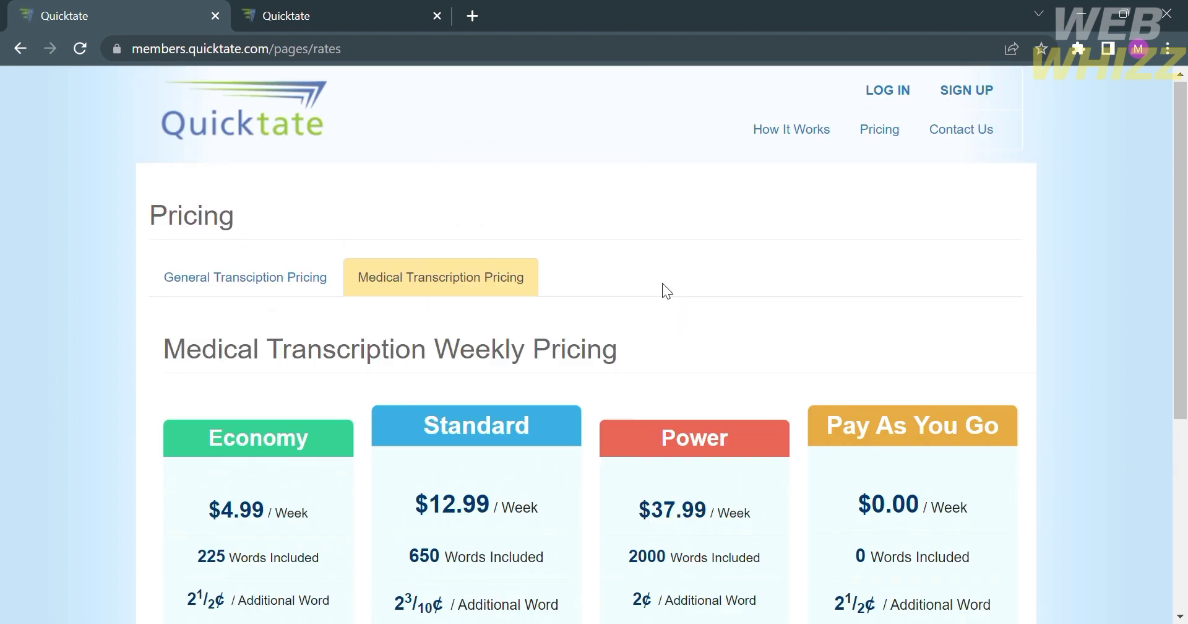
left_click(26, 43)
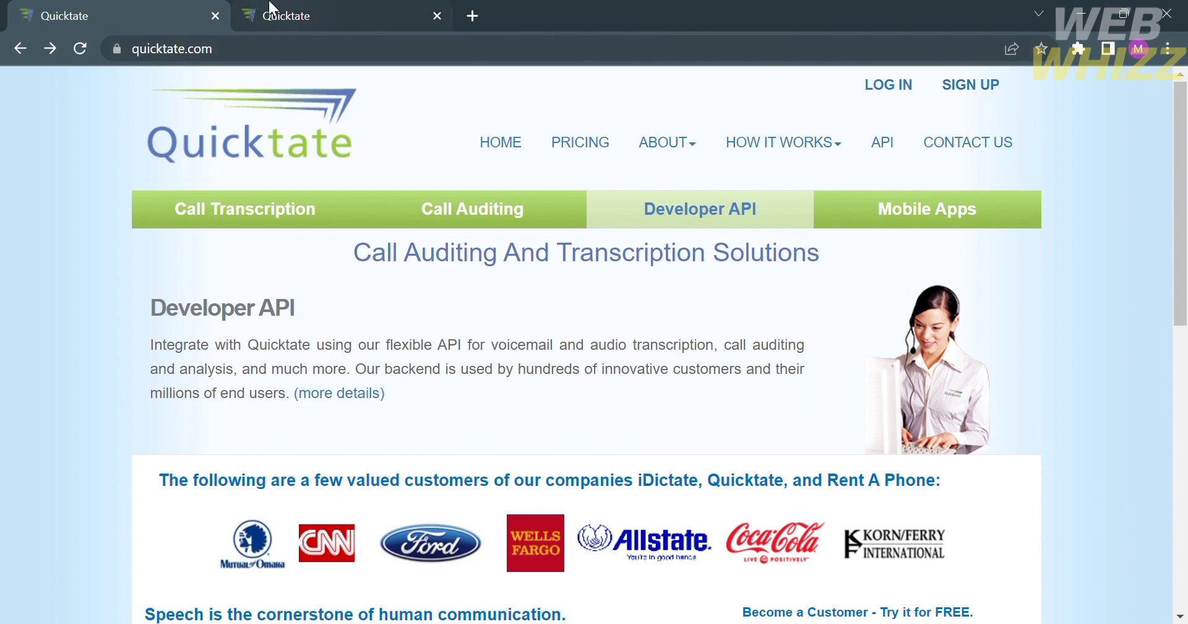
On the already open sign-up tab, enter the transcriber's first and last name.
left_click(379, 9)
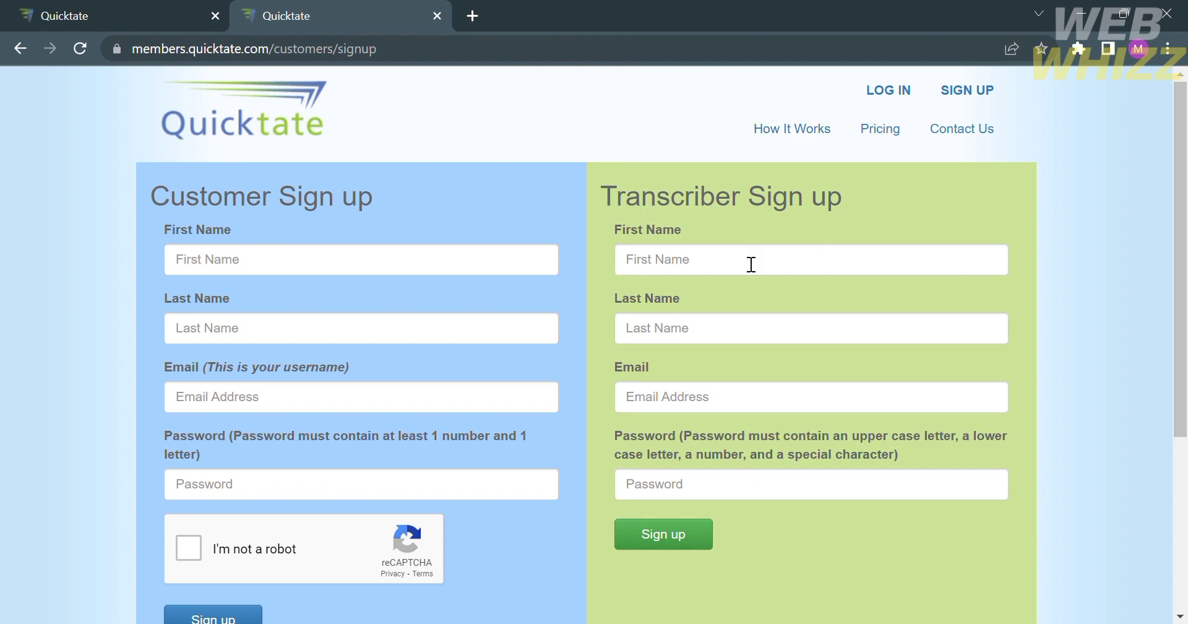
left_click(793, 278)
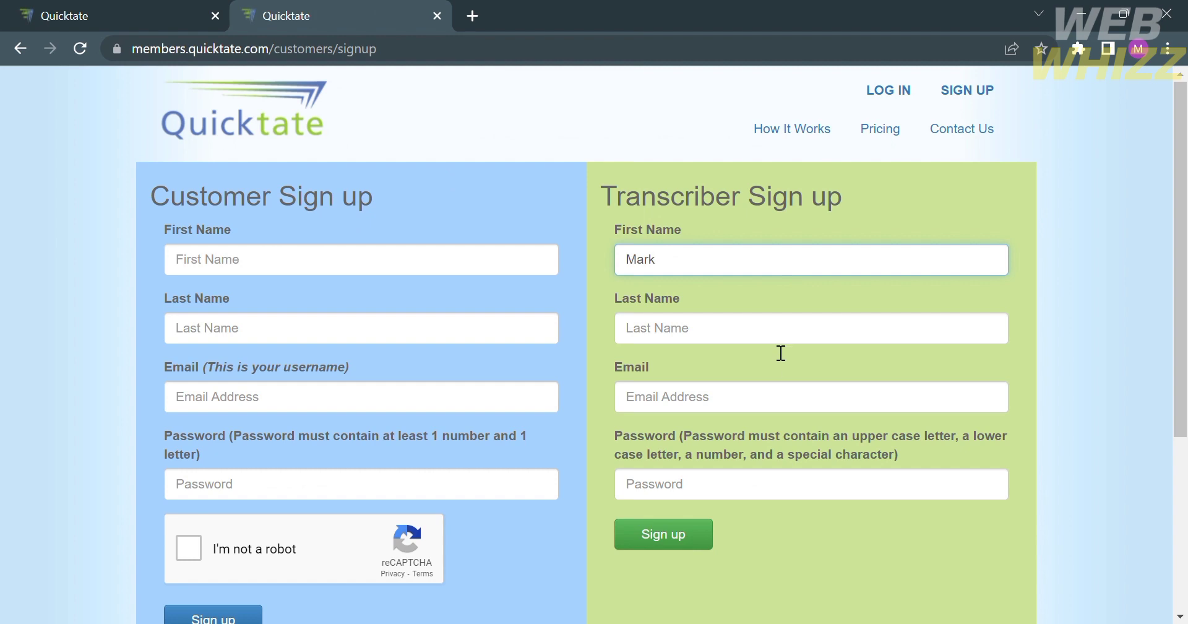
left_click(777, 347)
Fill in the transcriber's e-mail address and paste the account password, then submit the Sign up form.
left_click(768, 412)
type("As")
key("BackSpace")
key("BackSpace")
left_click(767, 495)
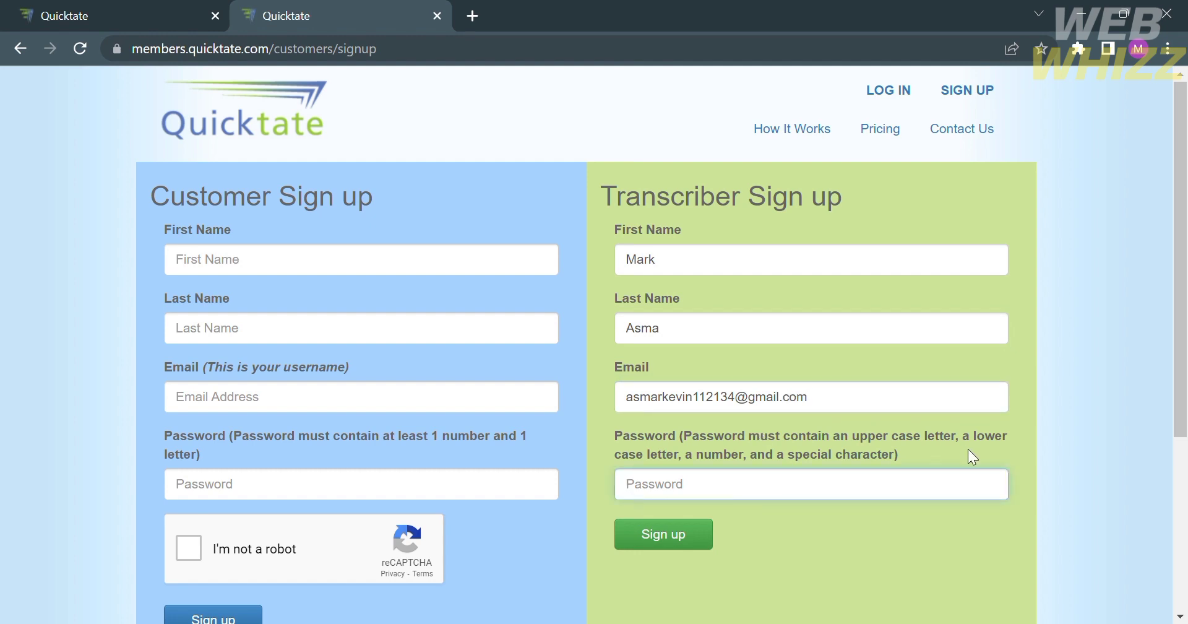
key("ctrl+v")
left_click(686, 544)
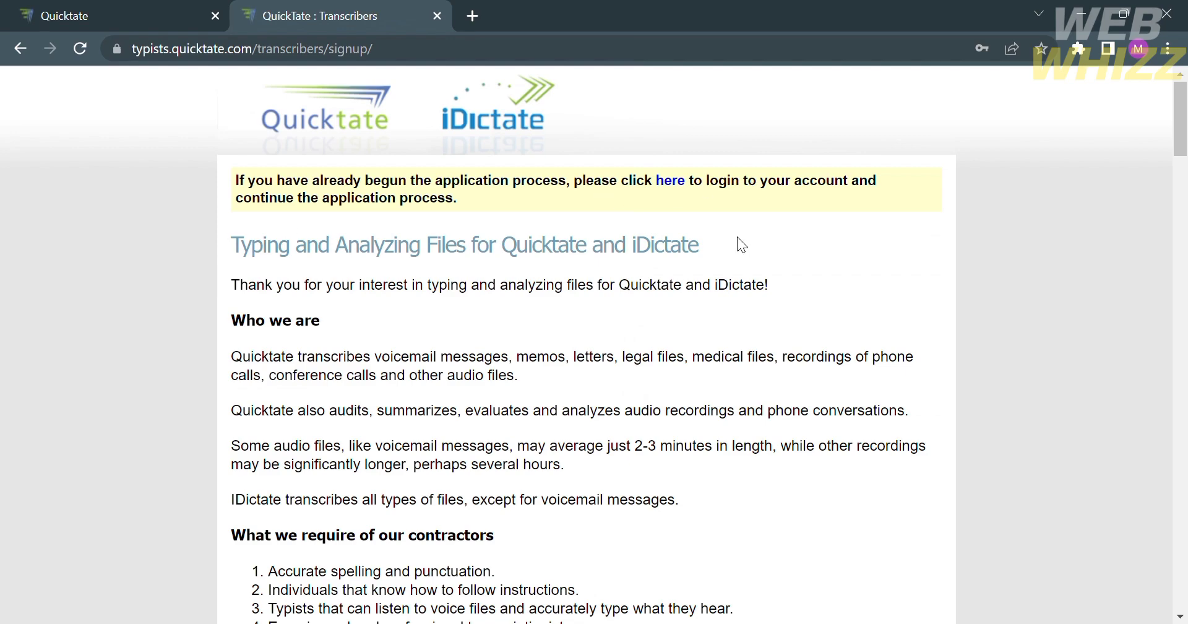
Read the contractor requirements and the seven getting-started steps, then follow step 1's Help Desk link.
scroll(348, 257, "down", 3)
scroll(347, 256, "down", 10)
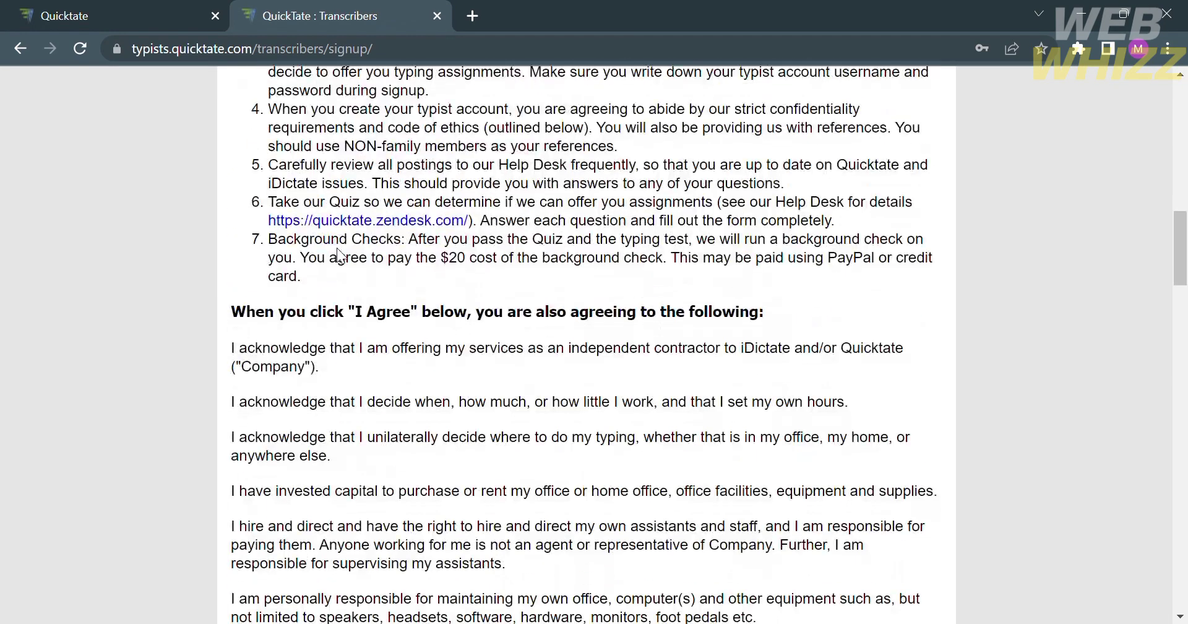
scroll(339, 250, "up", 15)
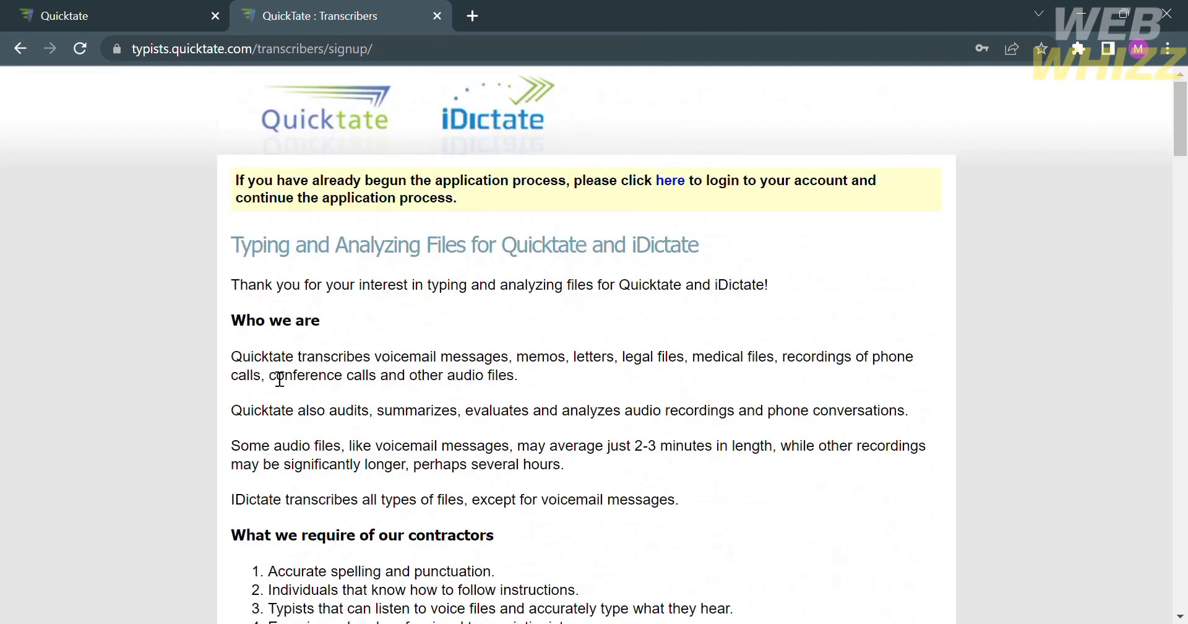
scroll(279, 379, "down", 2)
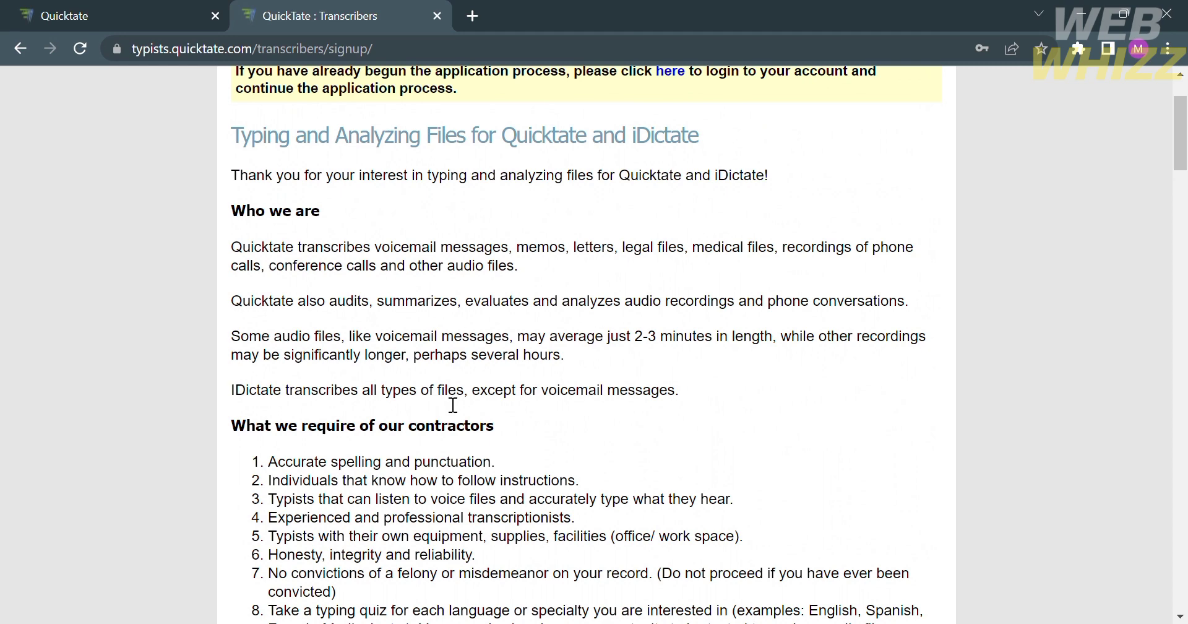
scroll(656, 427, "down", 2)
scroll(657, 427, "down", 3)
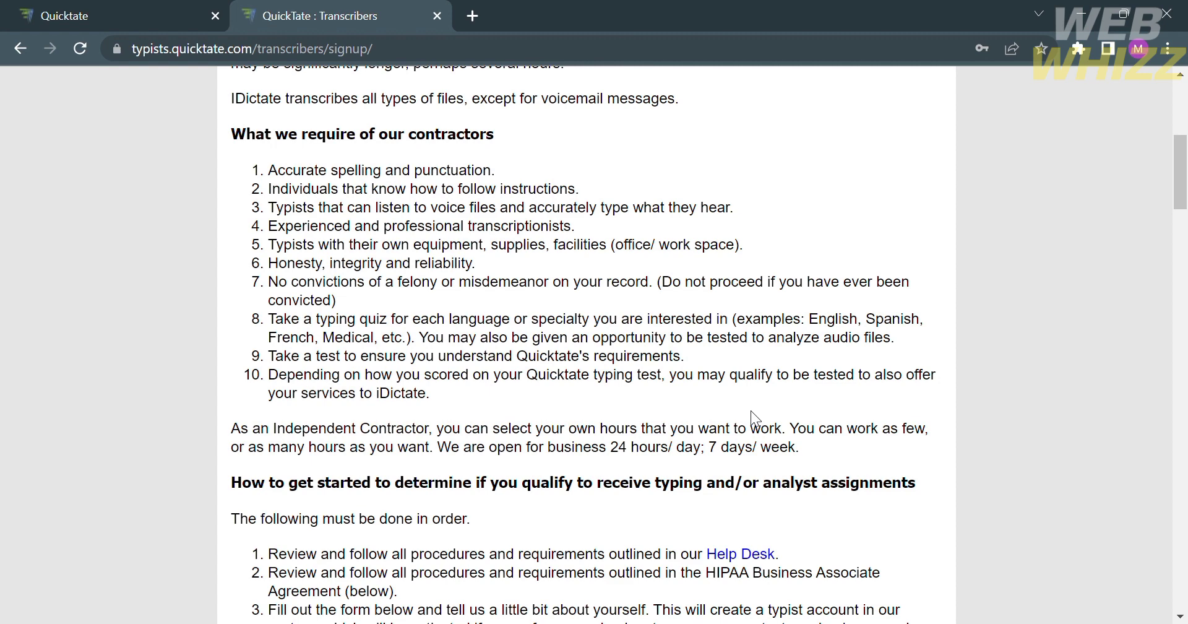
scroll(744, 404, "down", 5)
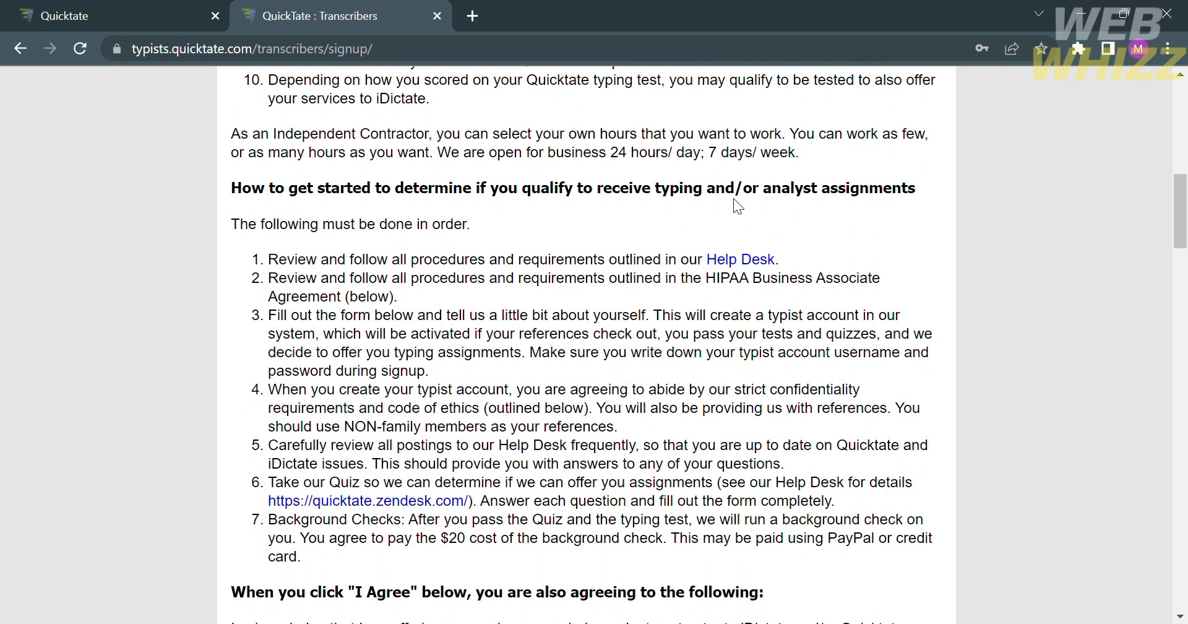
scroll(464, 207, "down", 1)
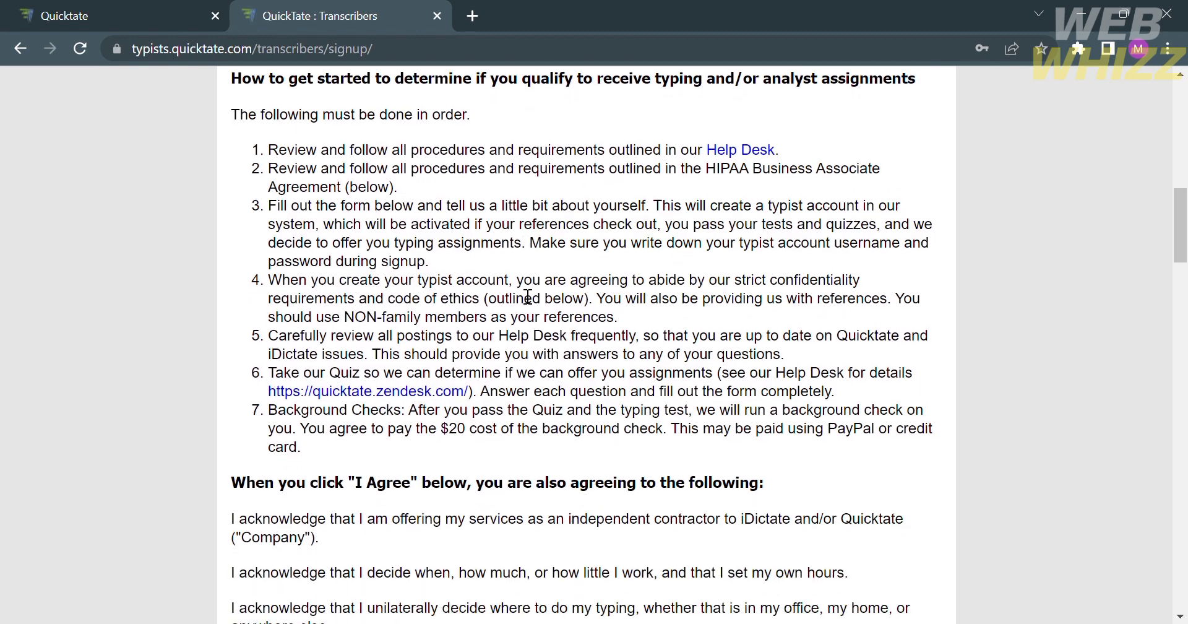
scroll(527, 295, "down", 4)
scroll(528, 296, "up", 6)
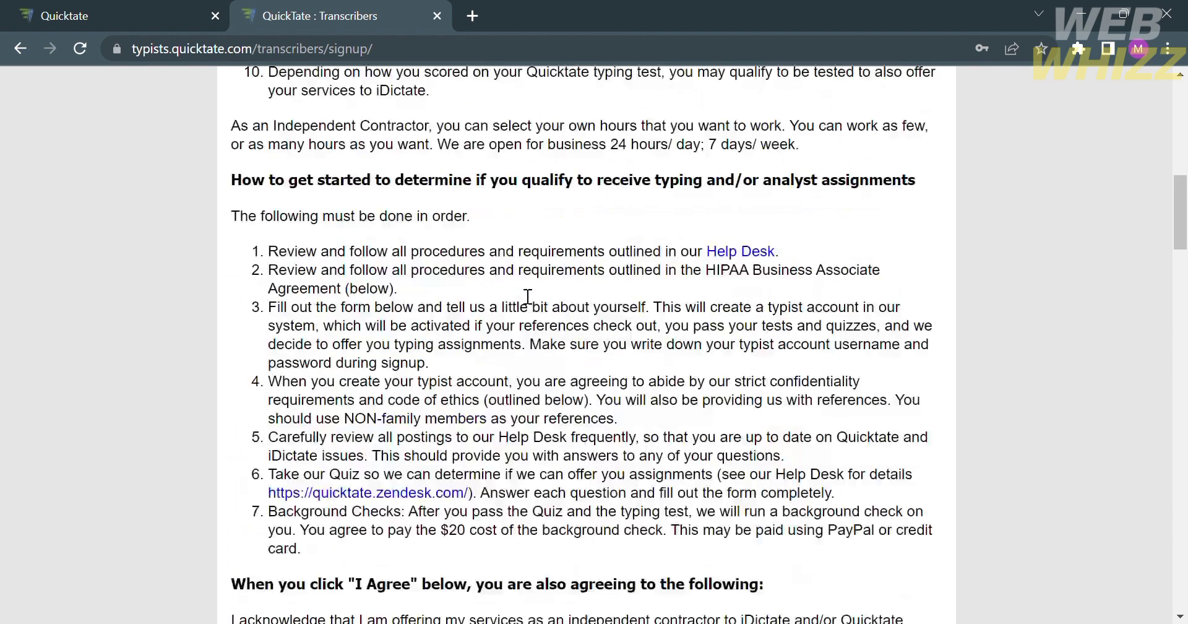
scroll(528, 296, "up", 1)
left_click(758, 321)
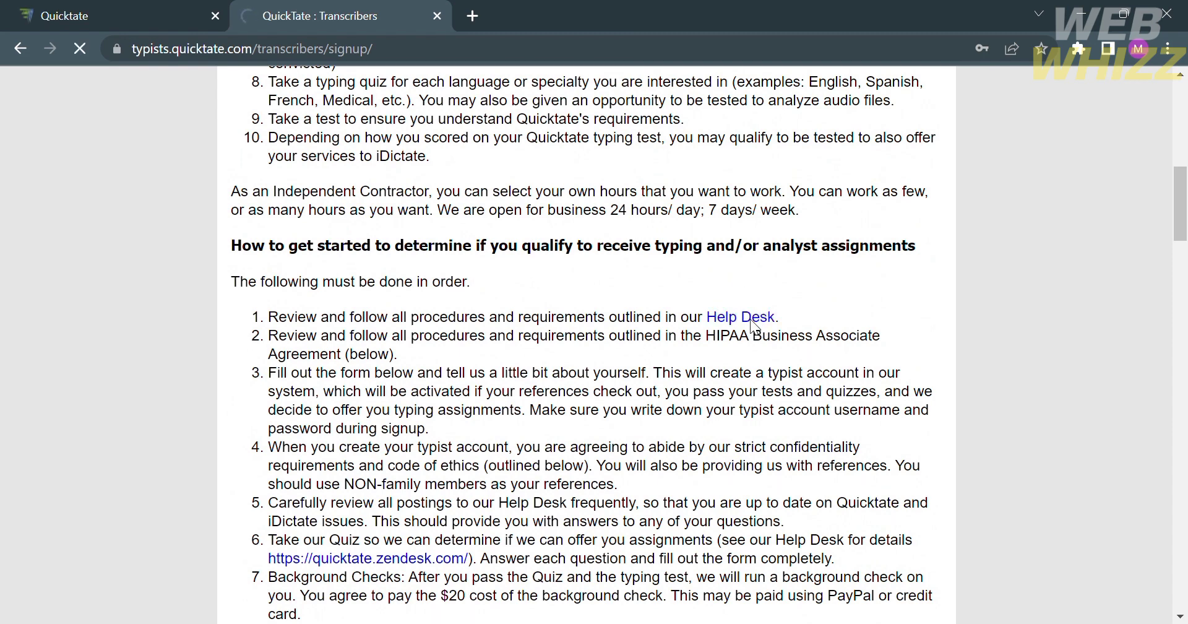
Scroll through the Help Center's Promoted articles list and back to the search banner.
scroll(365, 555, "down", 8)
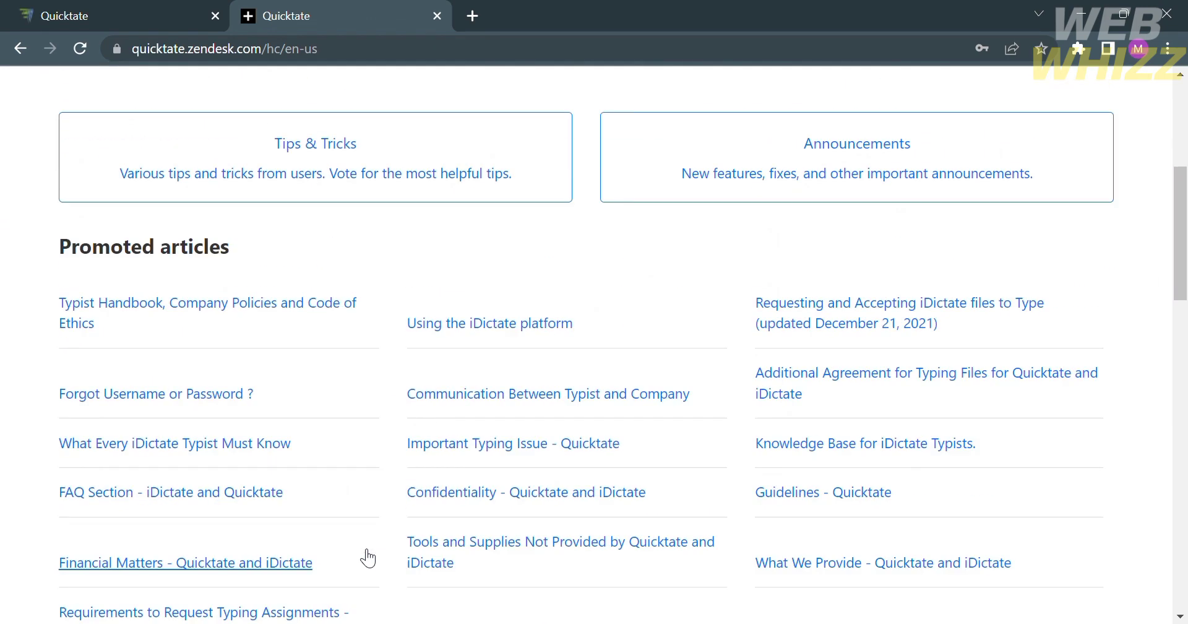
scroll(367, 556, "up", 5)
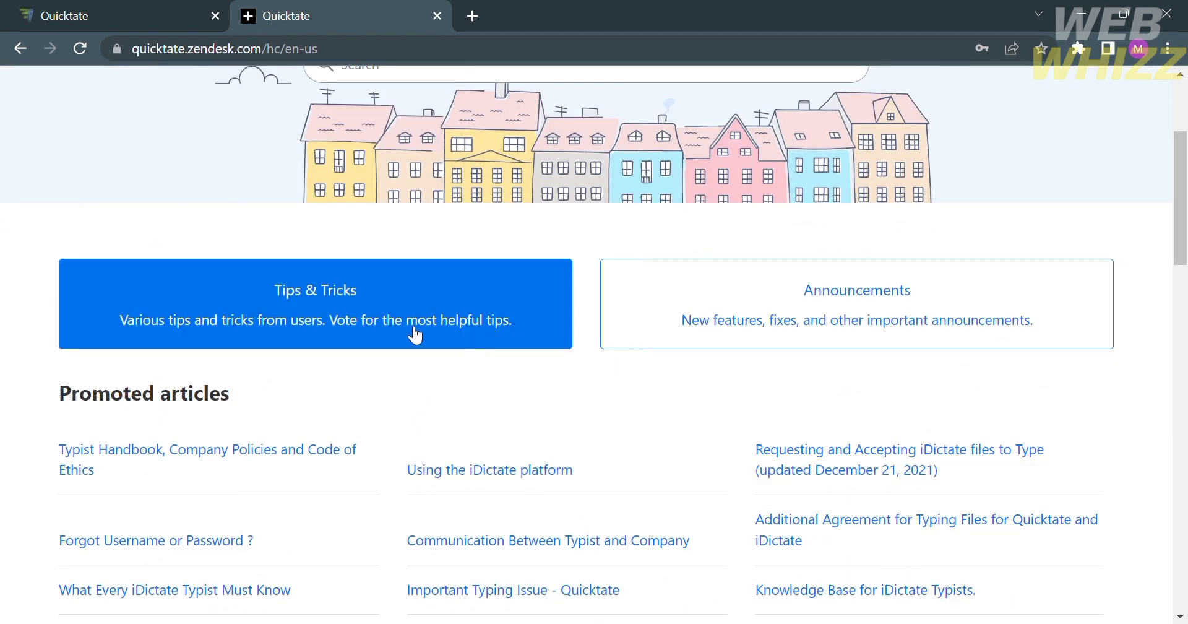
scroll(777, 326, "down", 2)
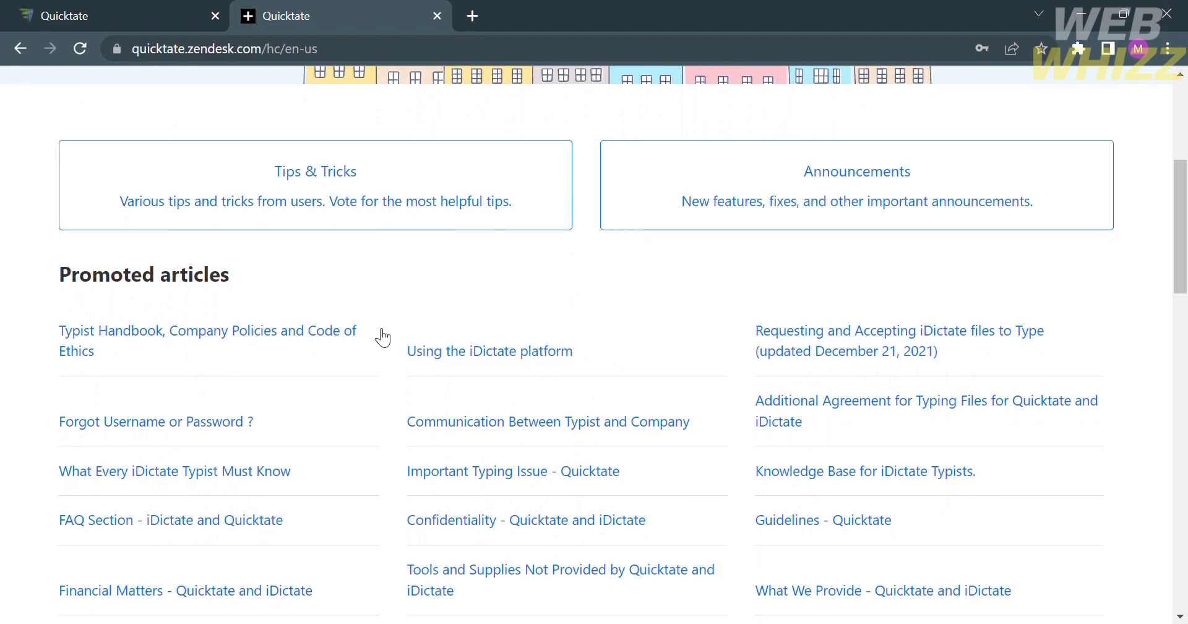
scroll(379, 335, "down", 3)
scroll(909, 499, "up", 8)
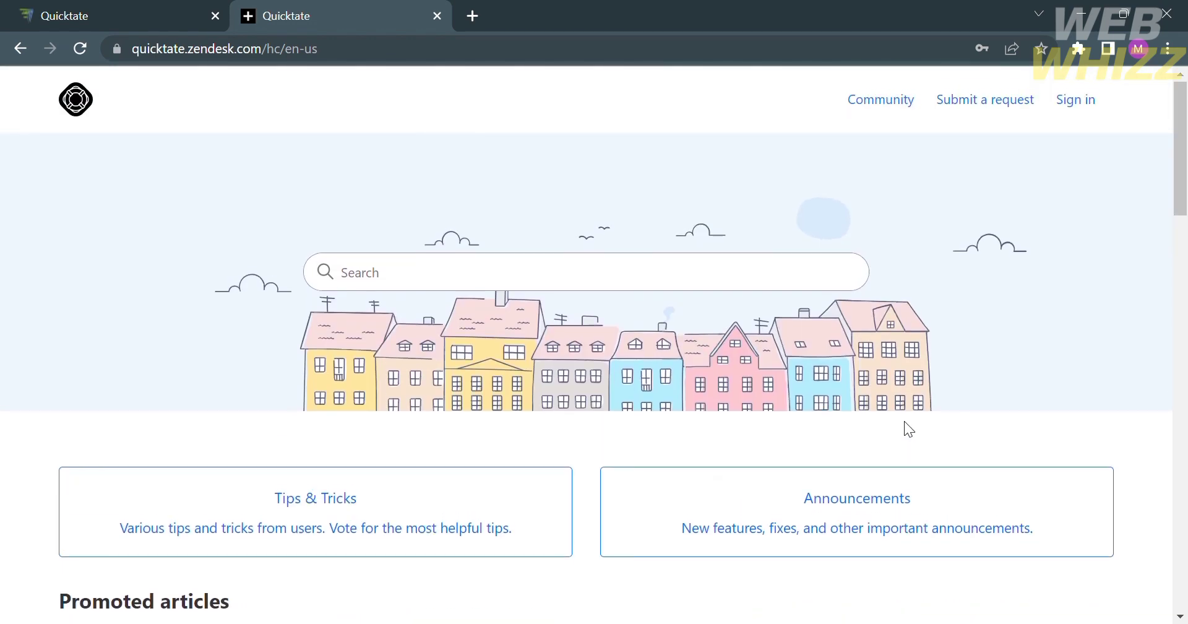
Go back to the transcriber signup page and scroll past the I Agree terms to the assignments form.
left_click(11, 47)
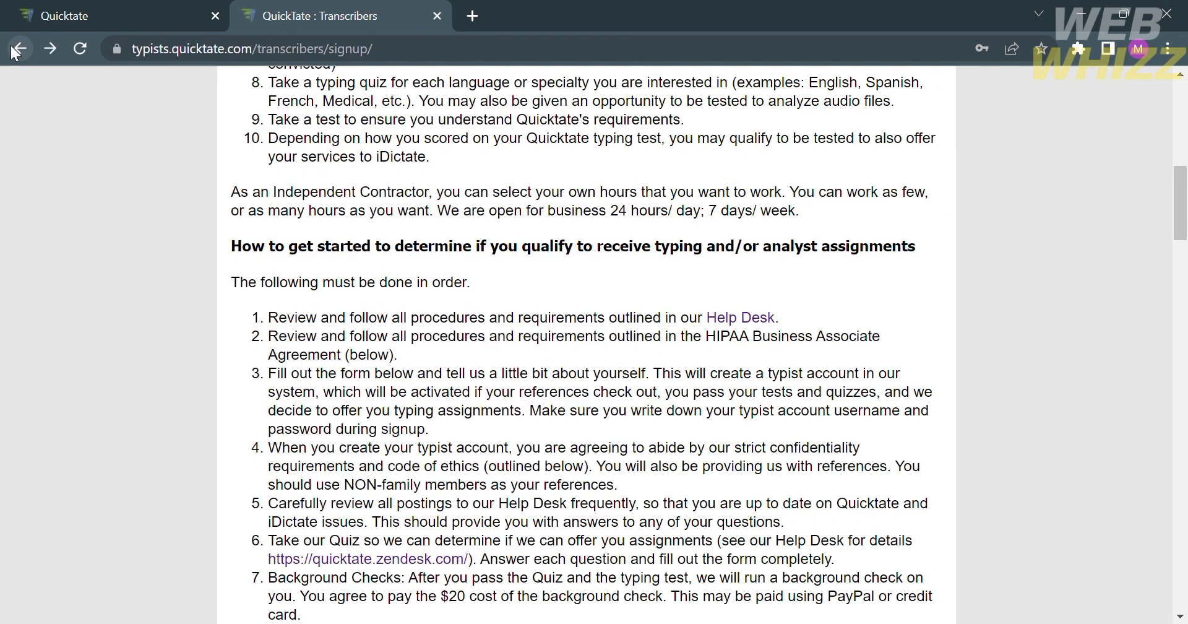
scroll(320, 322, "down", 1)
scroll(317, 321, "down", 7)
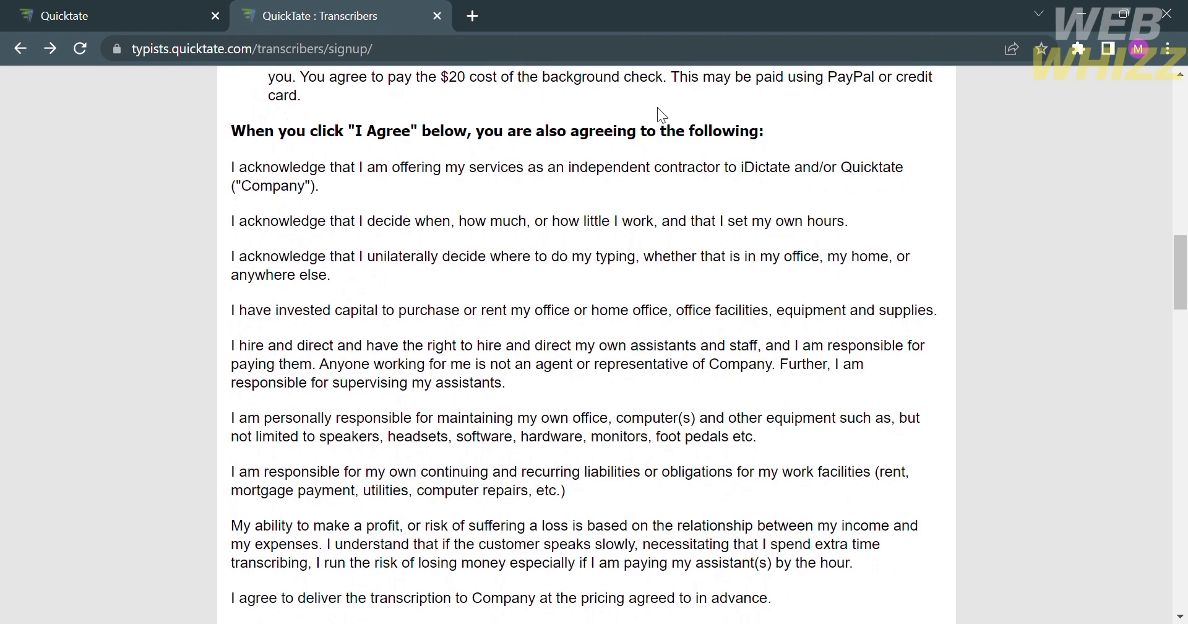
scroll(280, 226, "down", 1)
scroll(290, 220, "down", 1)
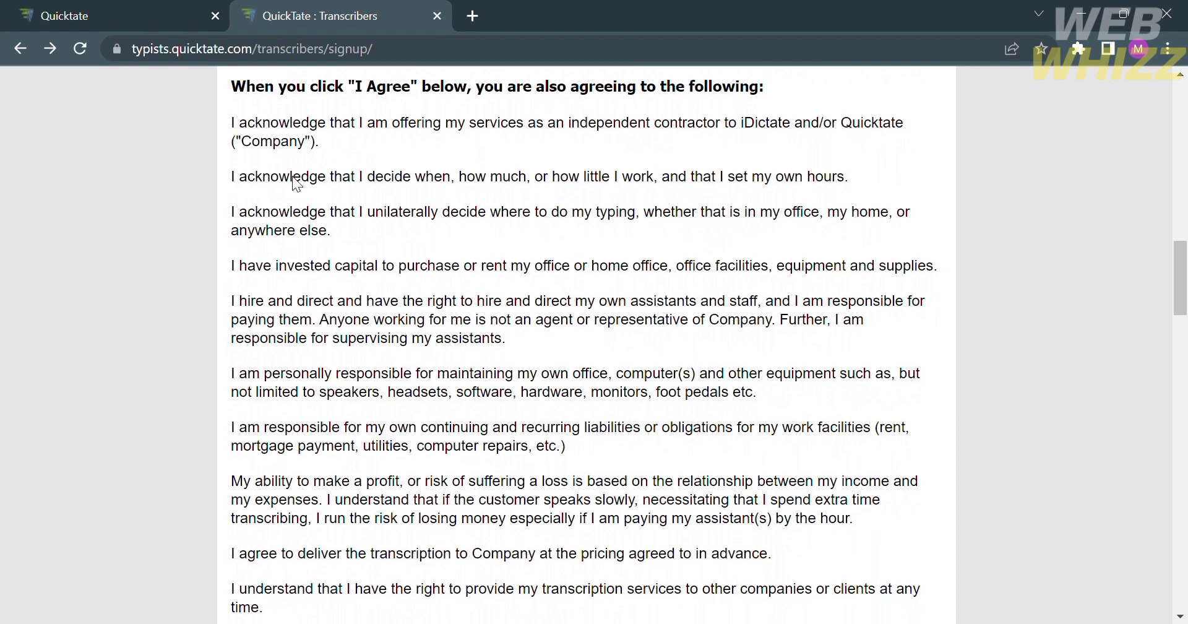
scroll(584, 326, "down", 15)
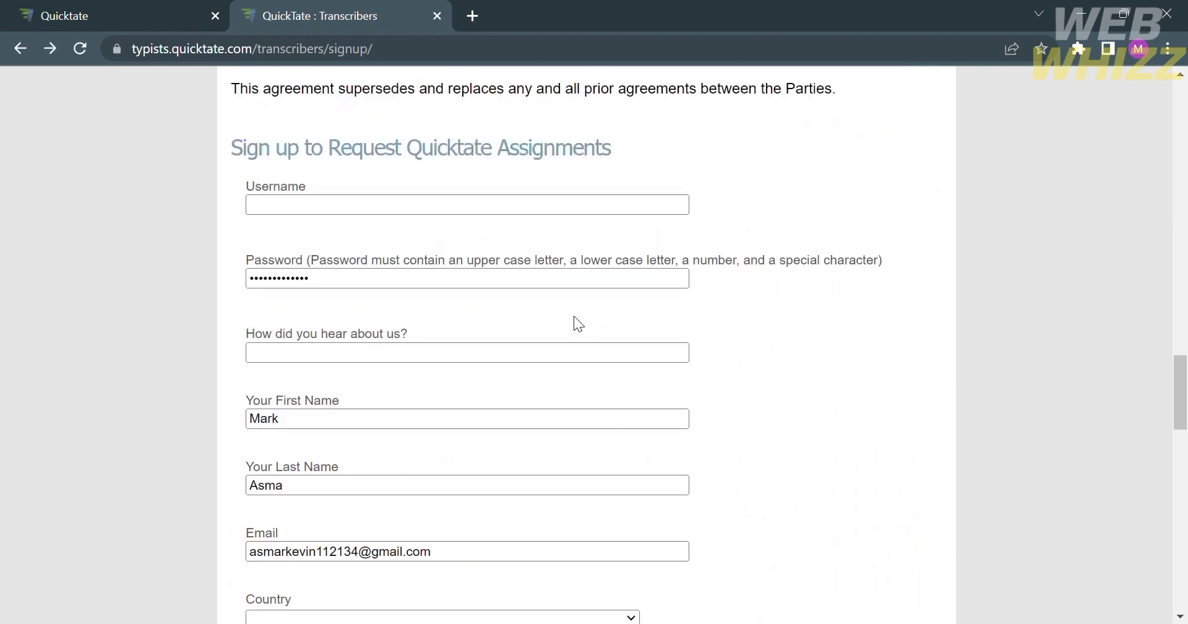
scroll(575, 321, "up", 2)
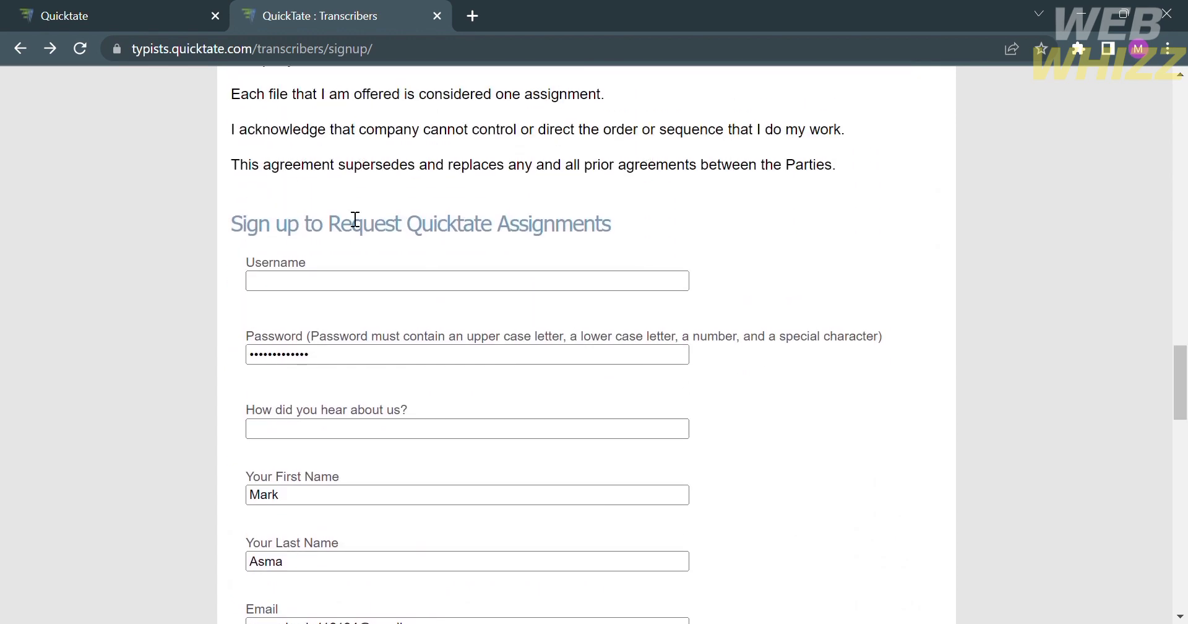
Enter a username, 'Advertisement' as the referral source, and Philippines as the country.
left_click(347, 290)
type("As")
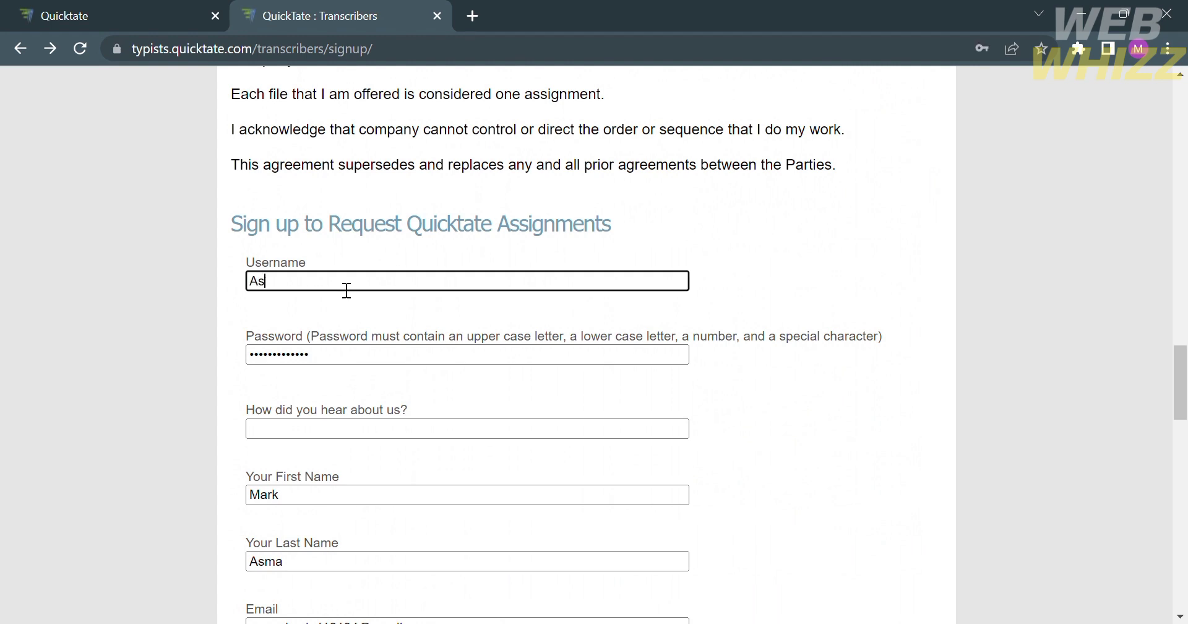
type("markevin")
left_click(467, 436)
scroll(468, 437, "down", 3)
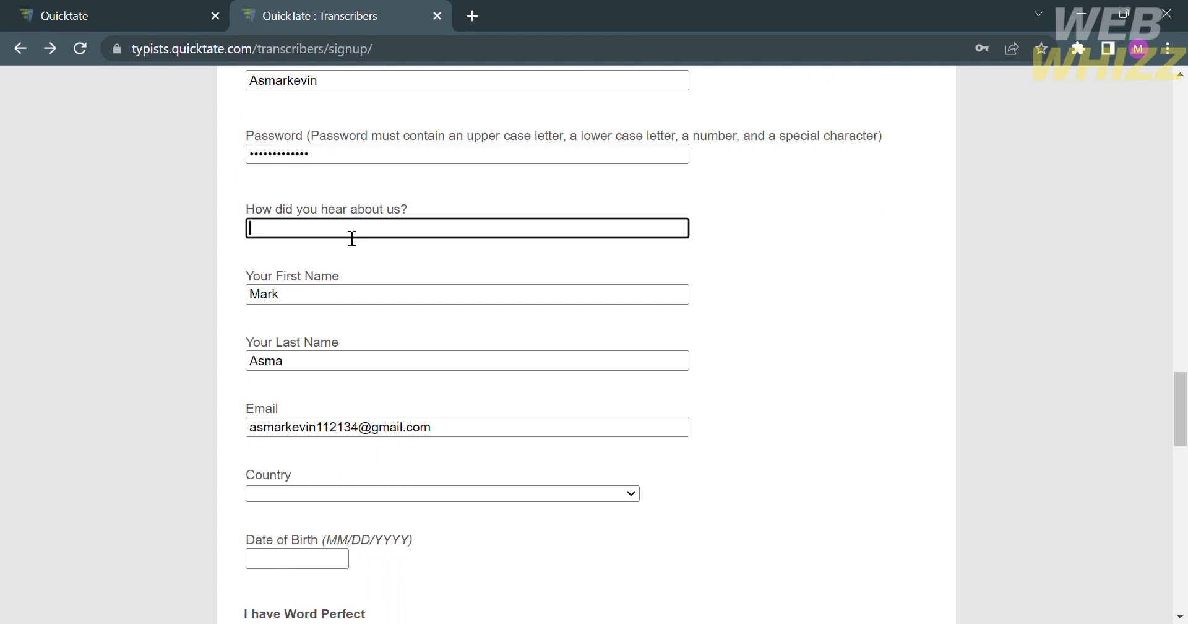
type("AD")
key("BackSpace")
type("dvertisement")
scroll(365, 409, "down", 3)
scroll(376, 433, "down", 2)
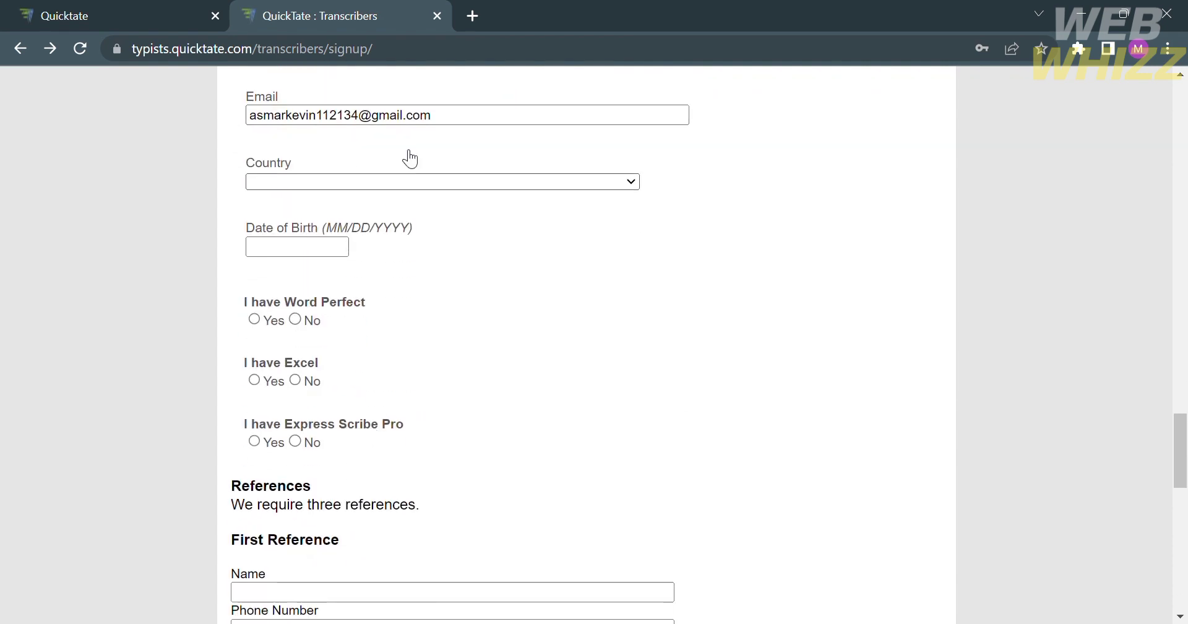
scroll(406, 180, "up", 2)
scroll(405, 177, "down", 3)
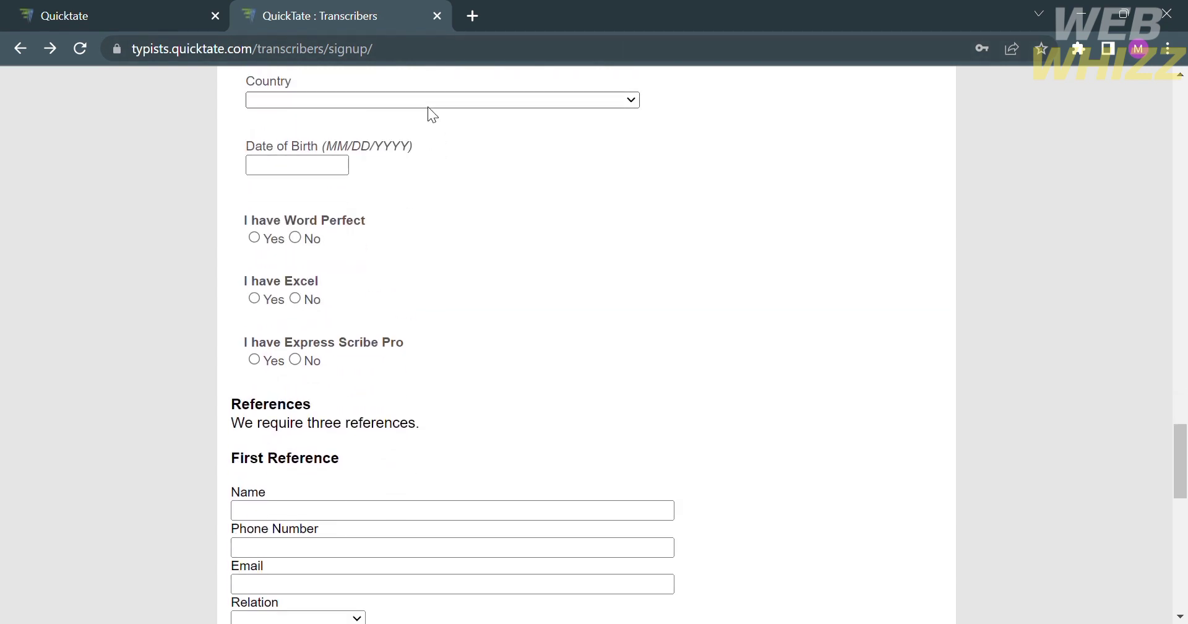
type("panphi")
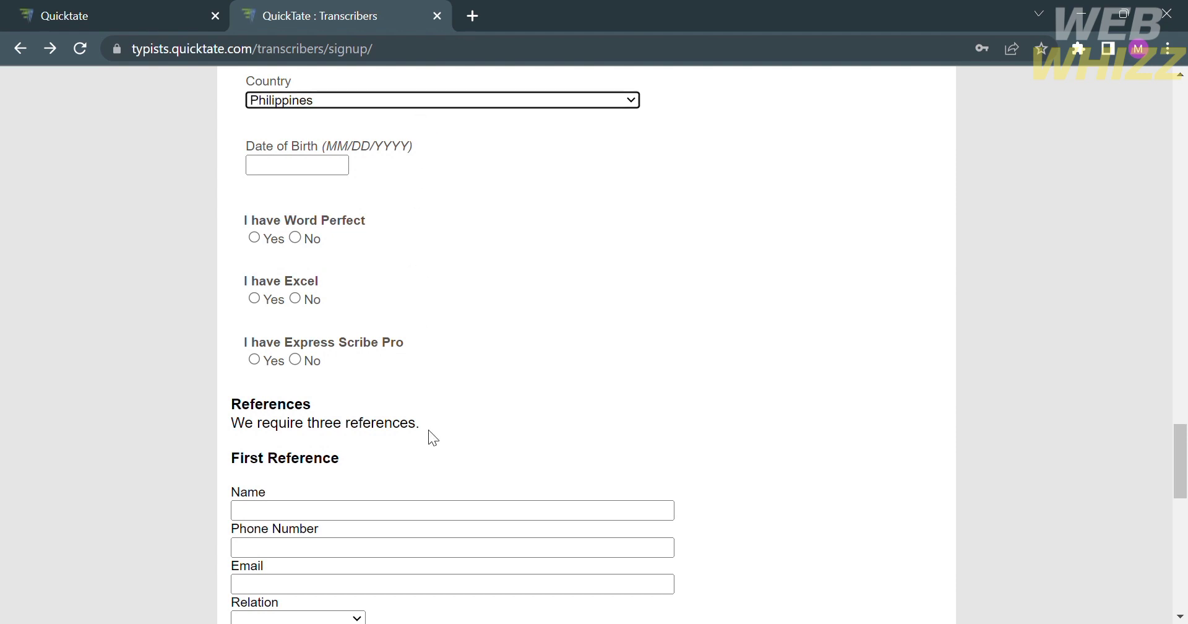
Enter the date of birth and answer Yes for Word Perfect and Excel, No for Express Scribe Pro.
left_click(324, 167)
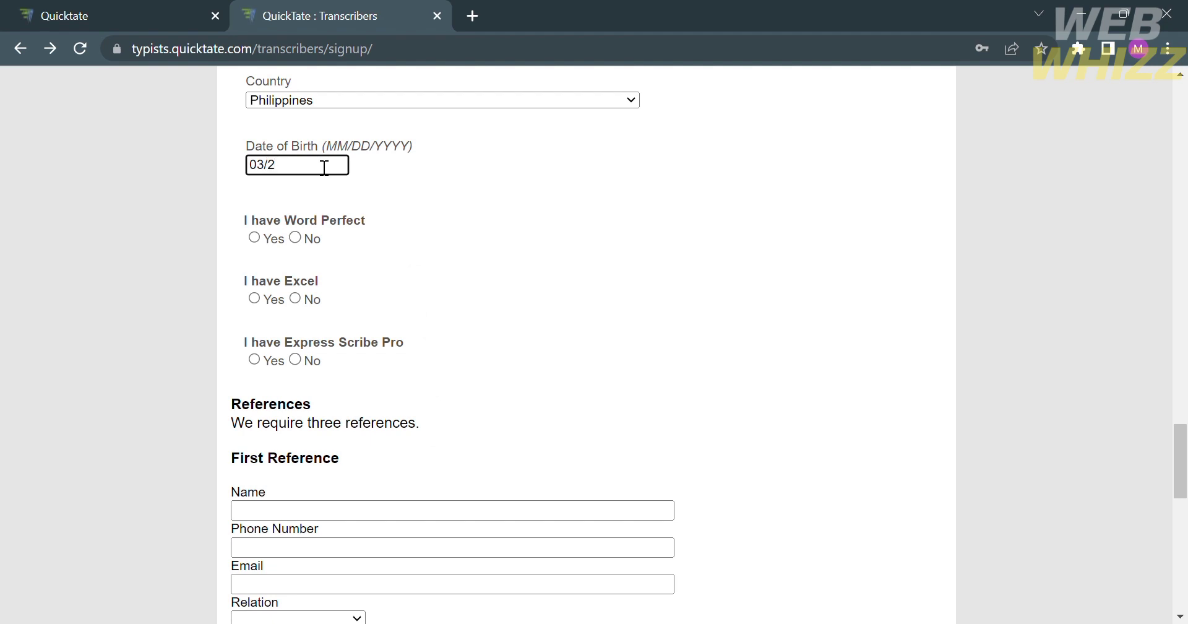
left_click(356, 254)
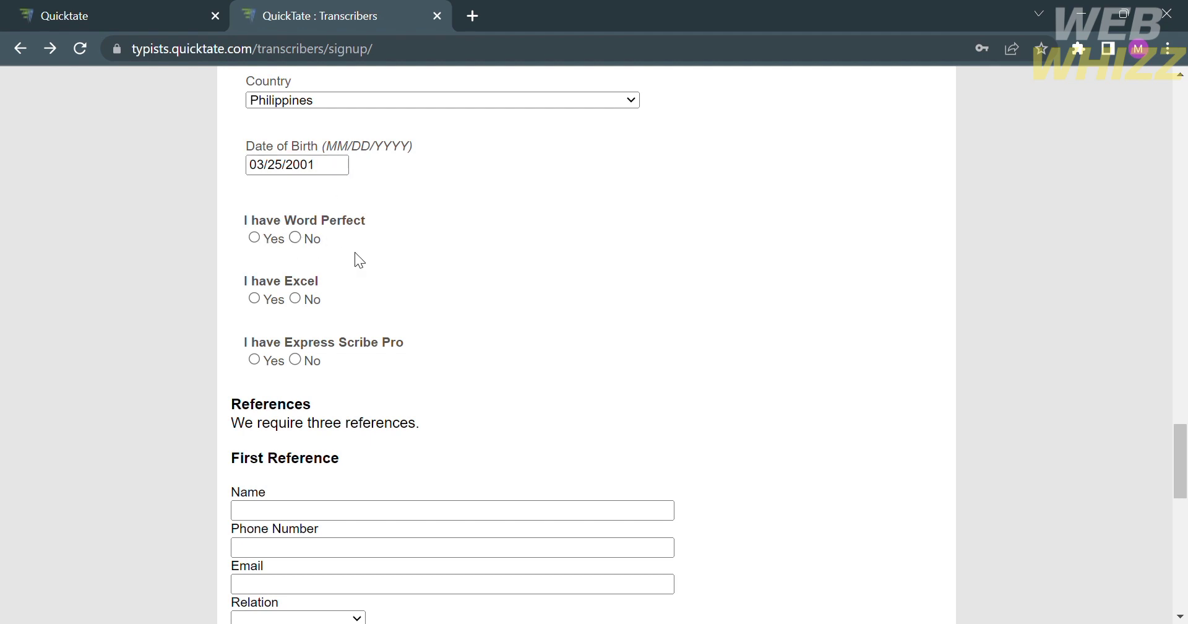
left_click(258, 241)
left_click(254, 299)
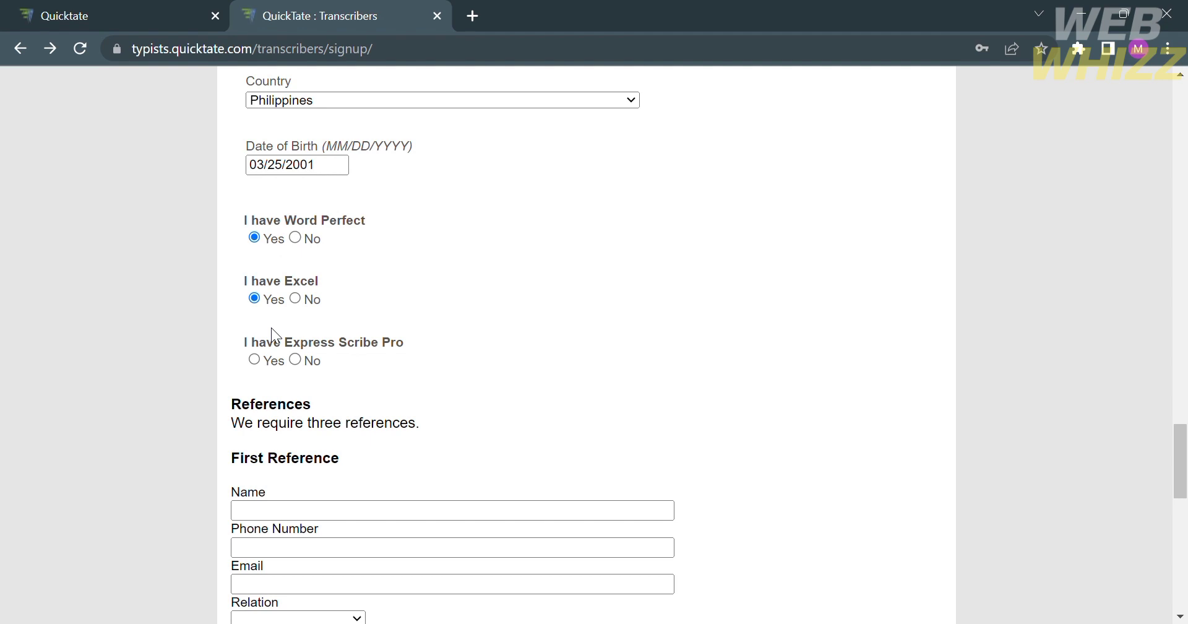
left_click(295, 360)
scroll(294, 363, "down", 4)
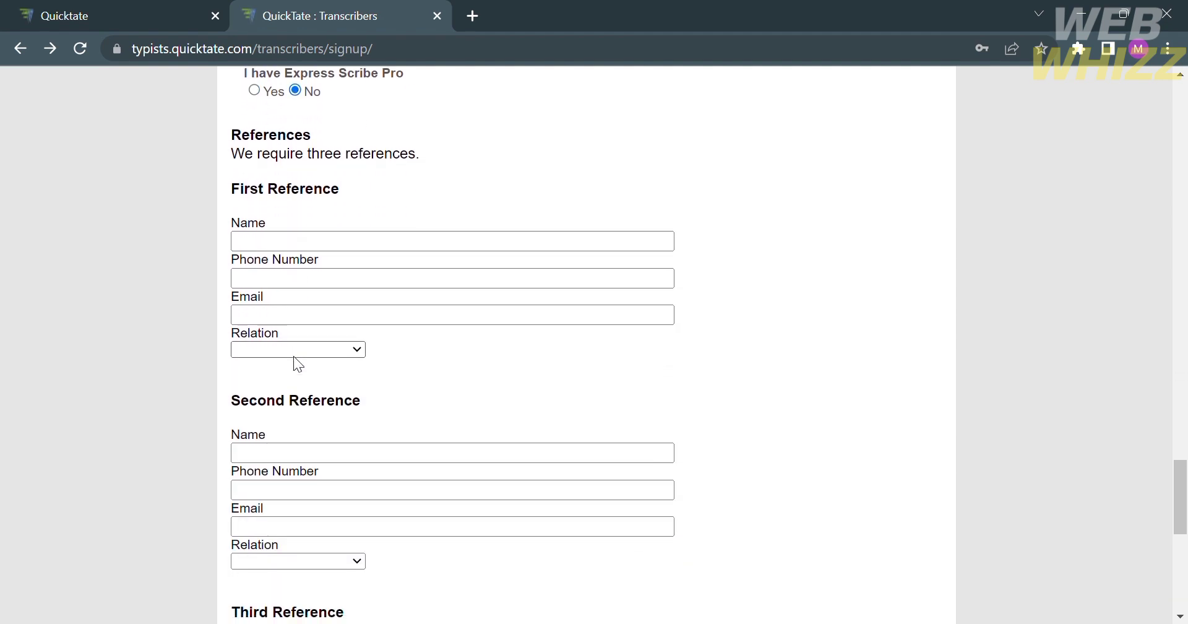
Enter the first reference's name, phone number and e-mail, and set its relation to Clergy.
left_click(313, 243)
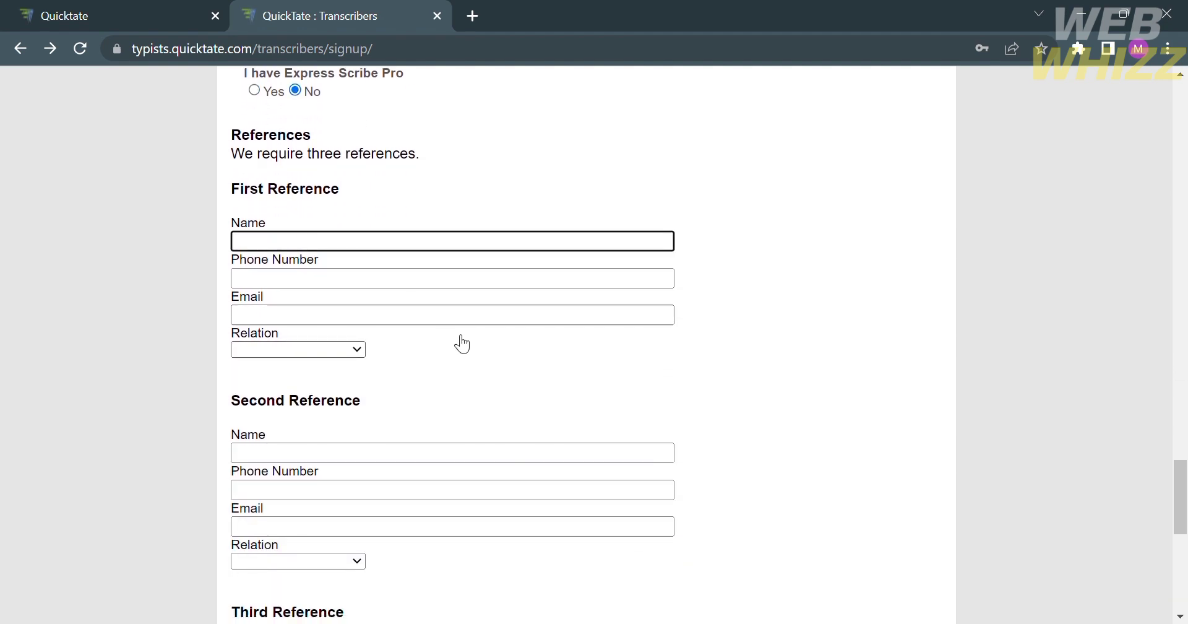
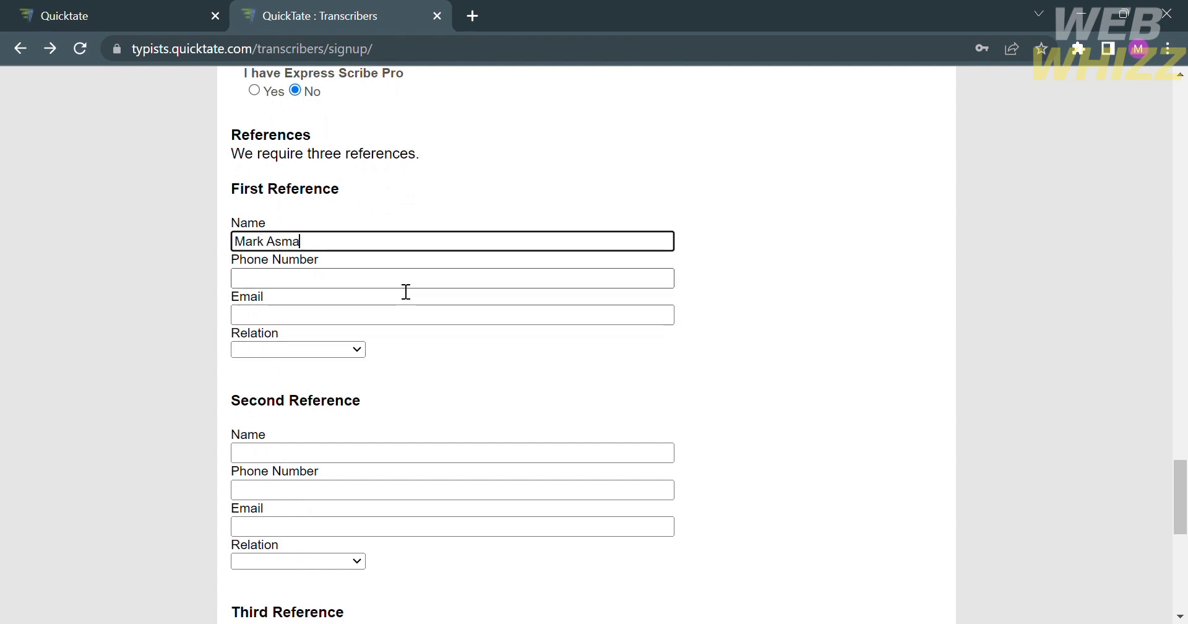
left_click(405, 291)
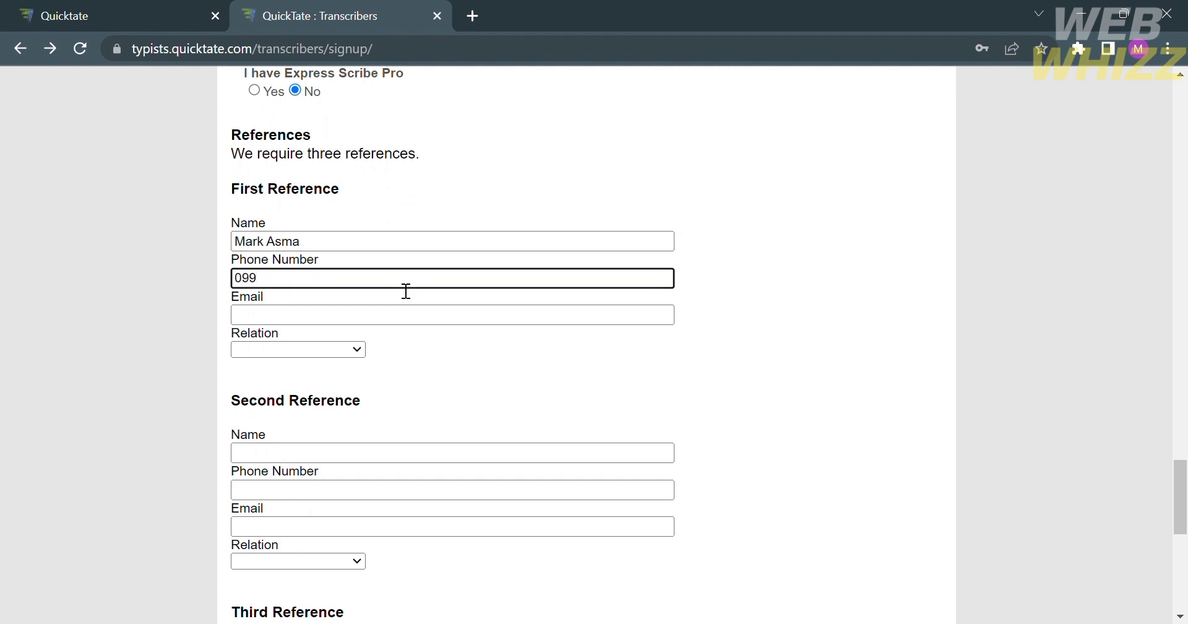
left_click(367, 324)
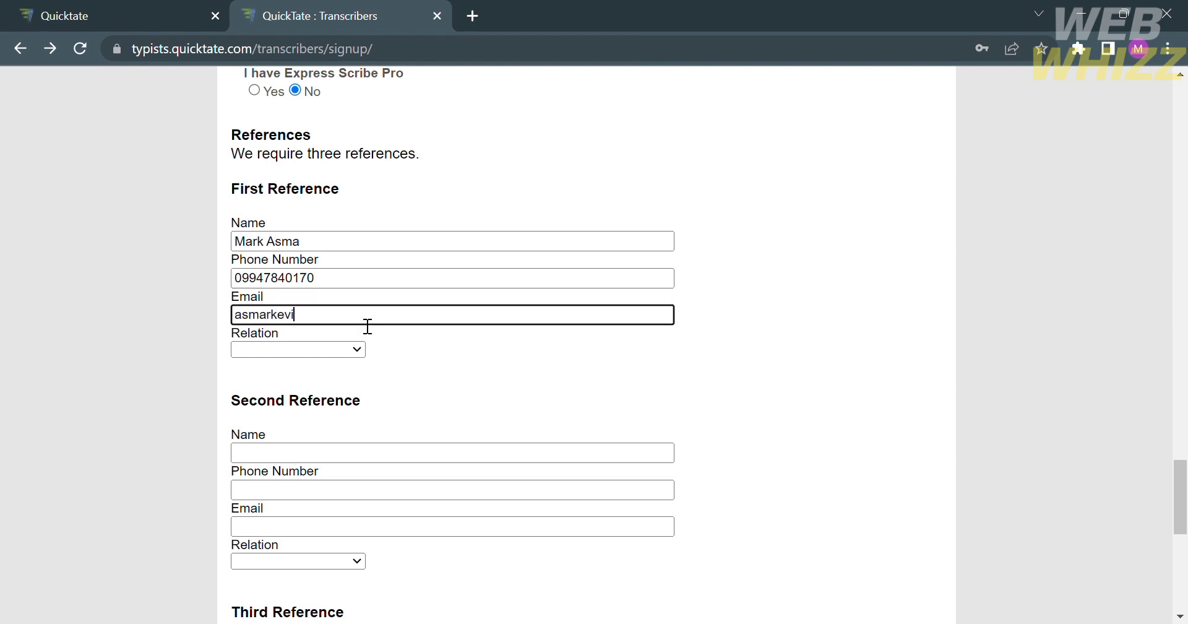
left_click_drag(512, 315, 127, 360)
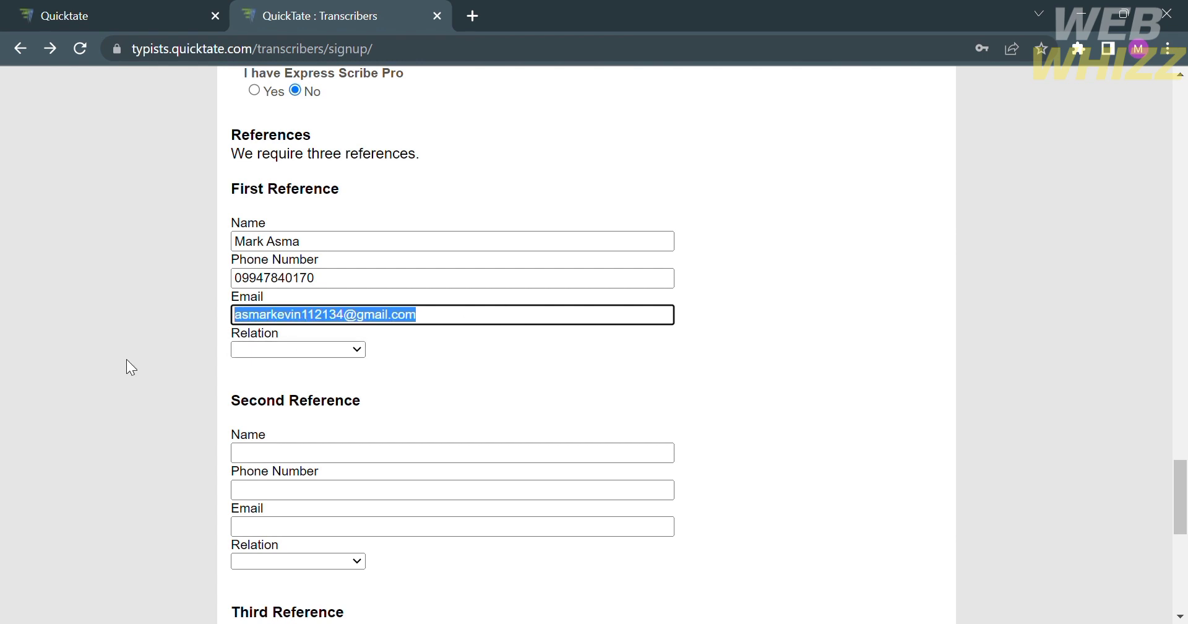
left_click(381, 354)
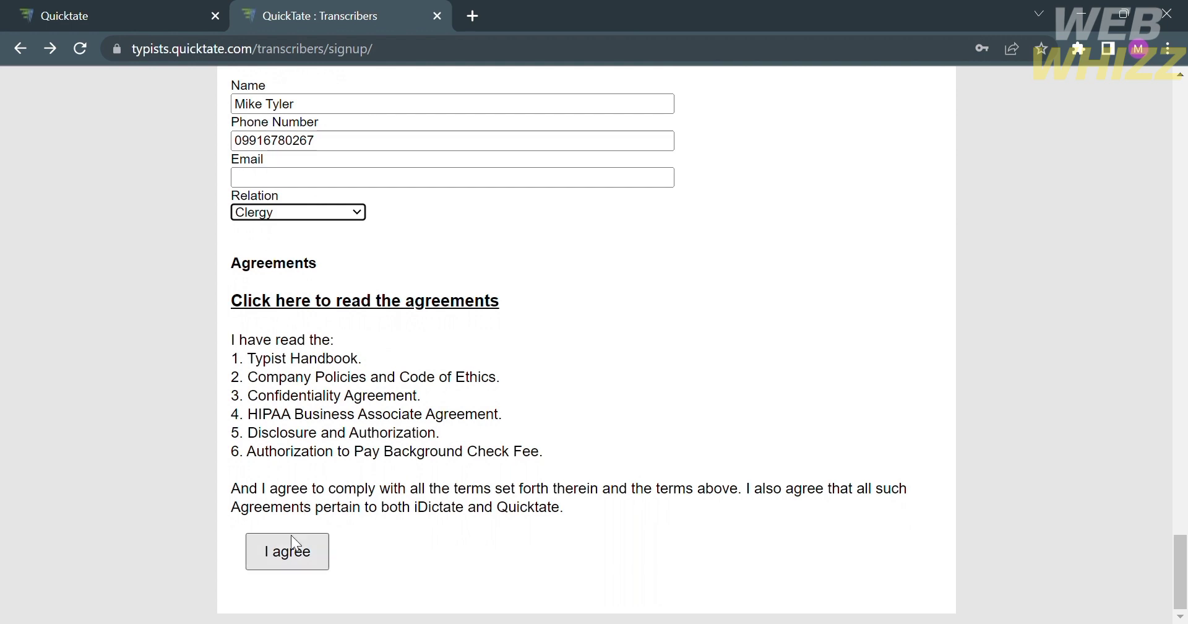
Submit the application, then re-enter the rejected password in the Password field.
left_click(294, 554)
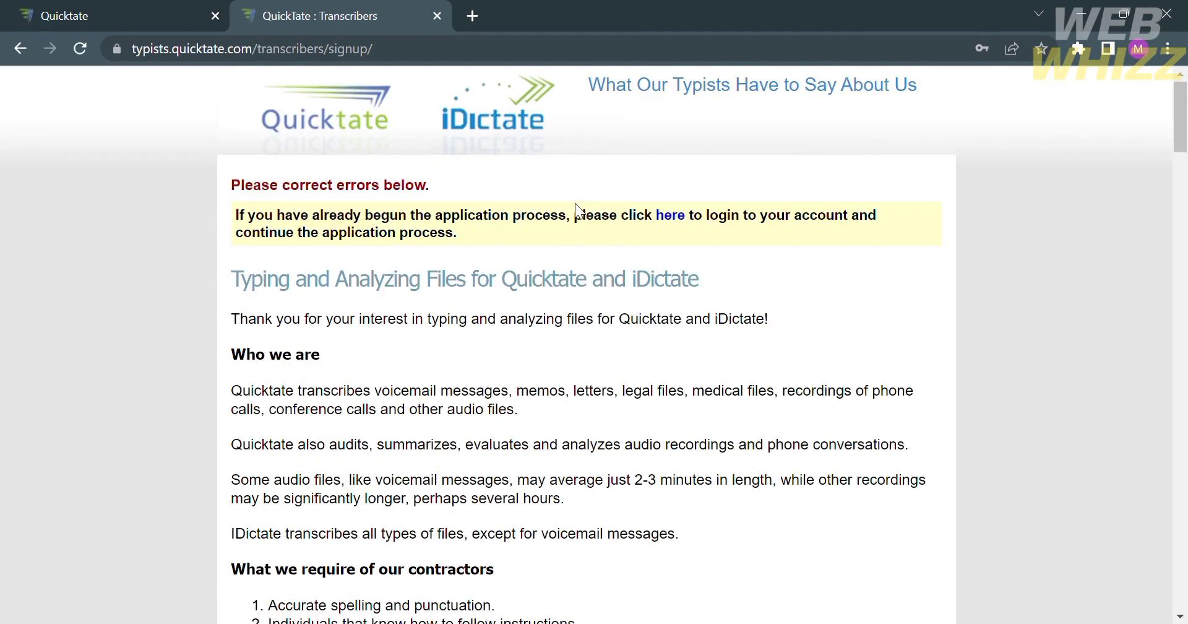
scroll(574, 203, "down", 20)
scroll(574, 203, "up", 6)
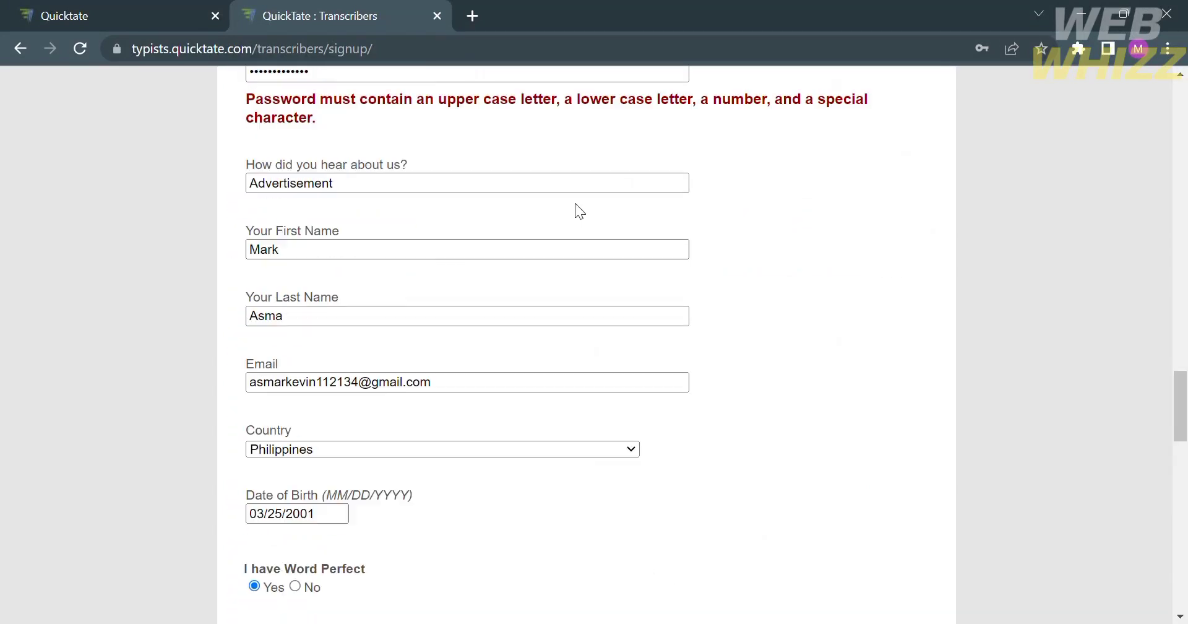
scroll(574, 203, "up", 1)
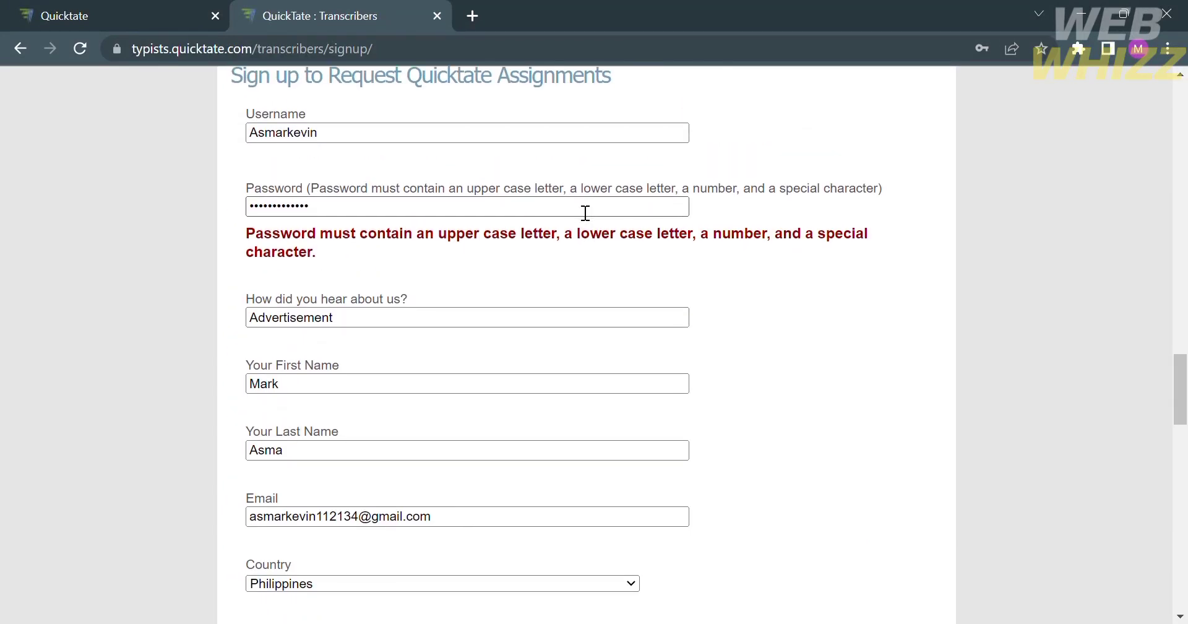
left_click(585, 213)
key("BackSpace")
key("BackSpace")
key("BackSpace")
key("BackSpace")
key("BackSpace")
key("BackSpace")
key("BackSpace")
key("BackSpace")
key("BackSpace")
key("BackSpace")
key("BackSpace")
key("BackSpace")
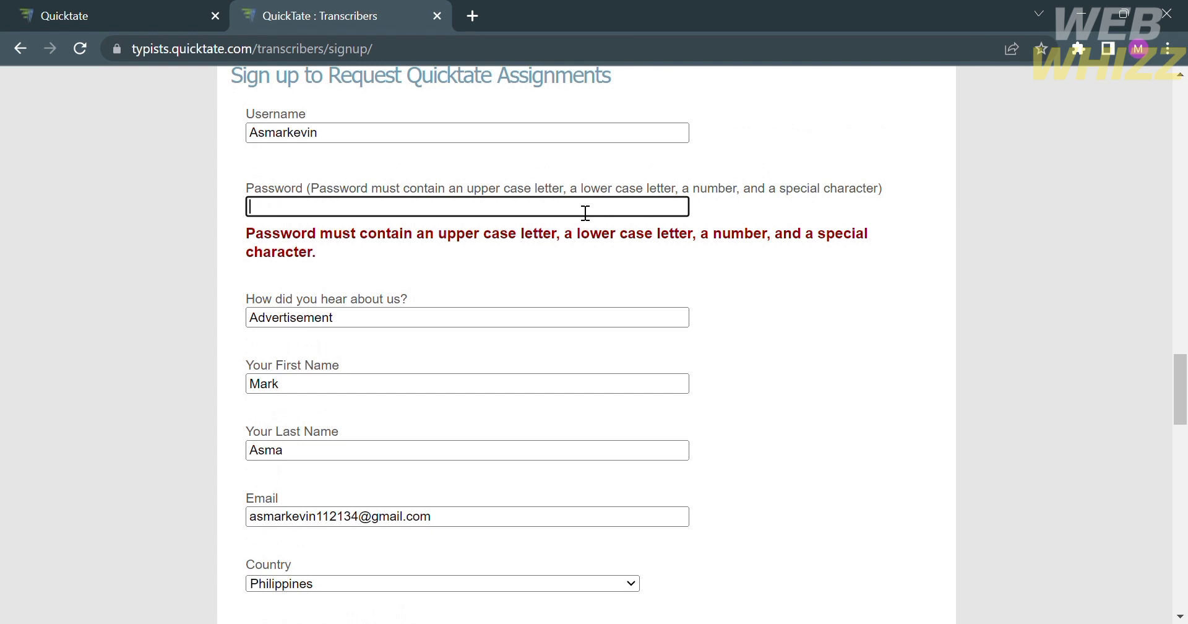
type("••••••••••••")
left_click(815, 316)
Give the second reference a unique e-mail address and resubmit the application with I agree.
scroll(815, 316, "down", 7)
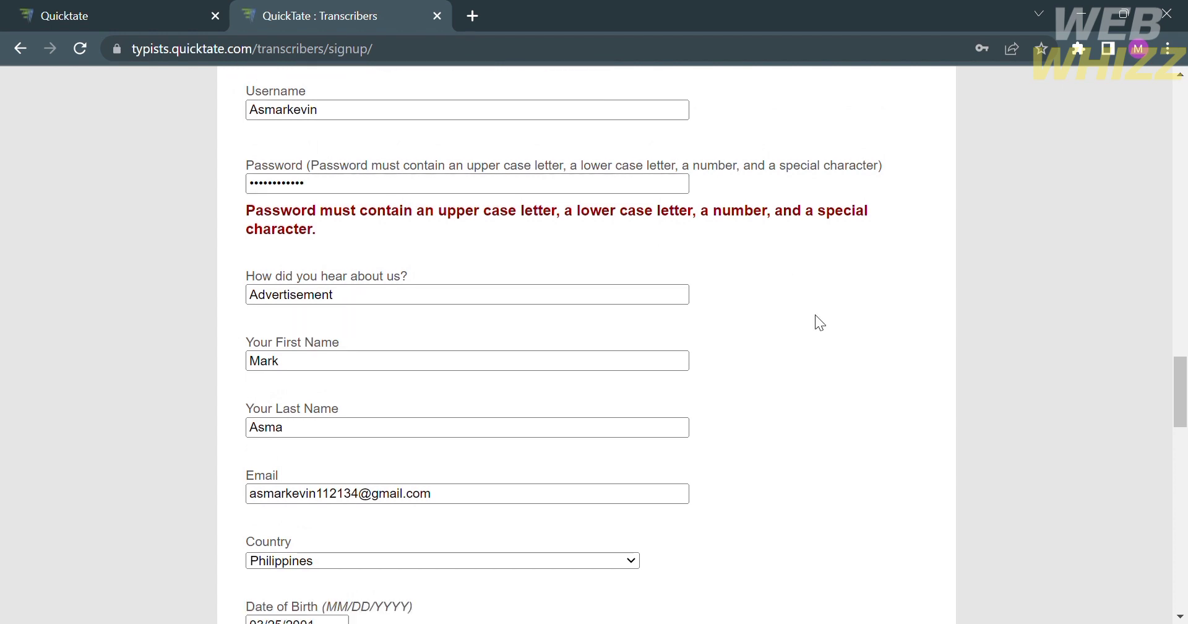
scroll(815, 314, "down", 8)
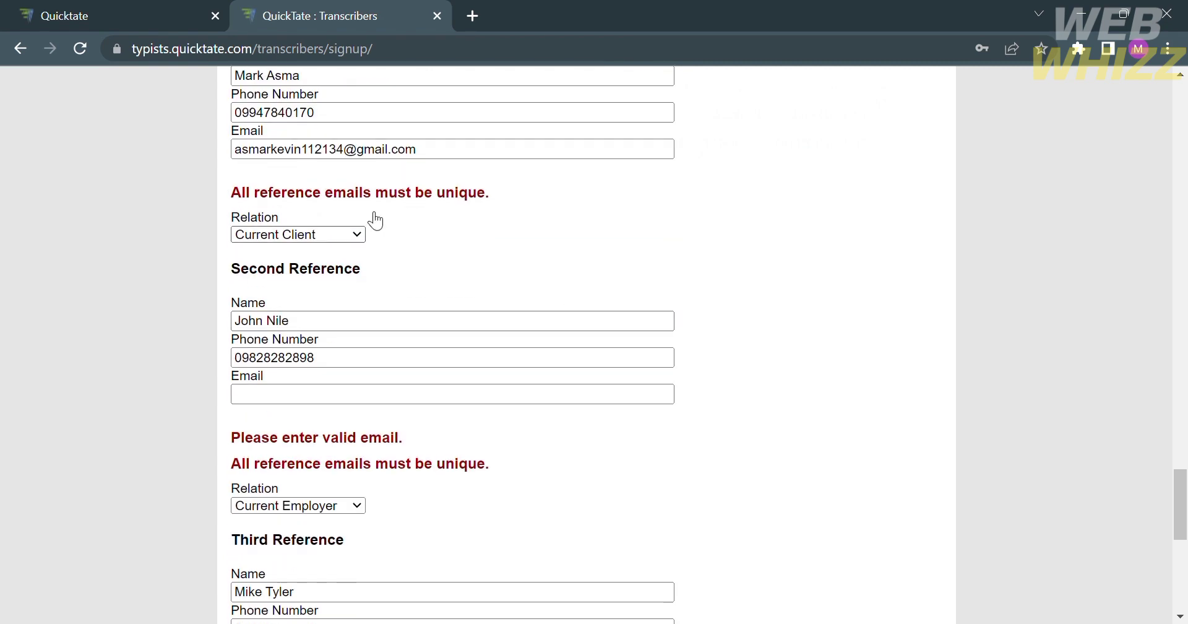
scroll(395, 220, "down", 2)
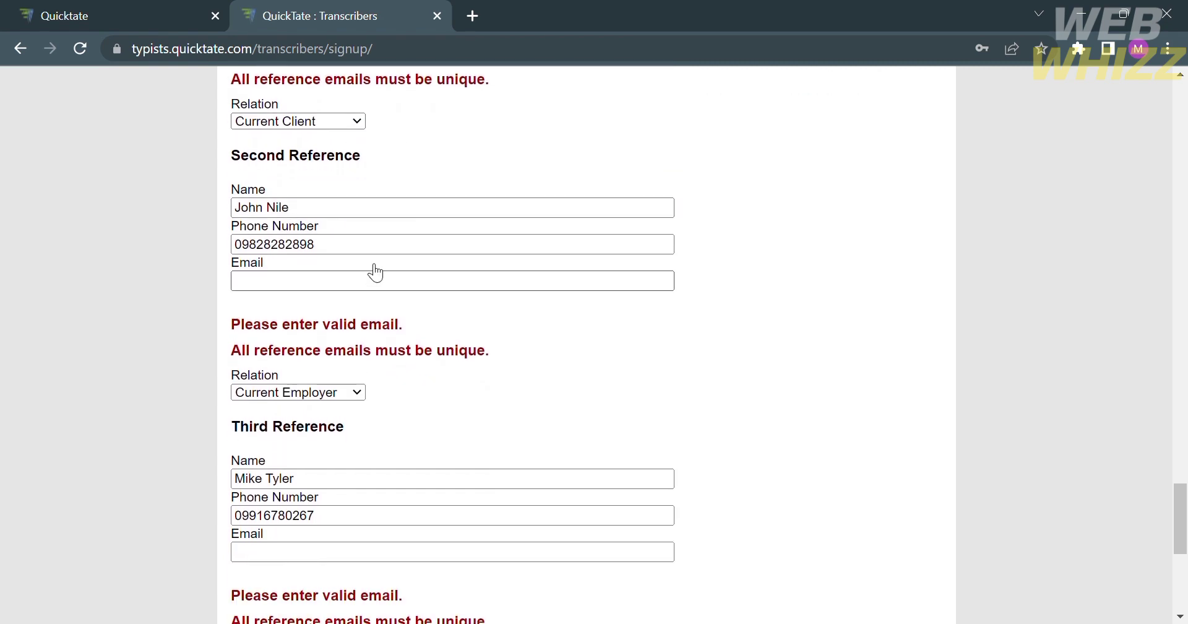
left_click(371, 288)
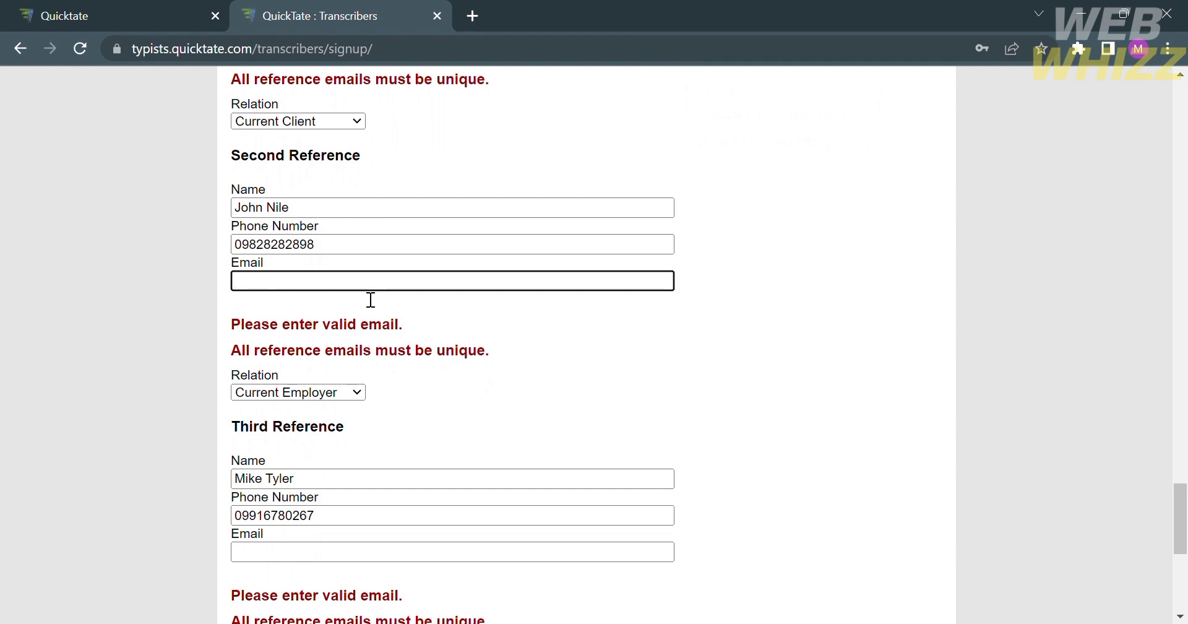
type("a")
key("BackSpace")
left_click(314, 569)
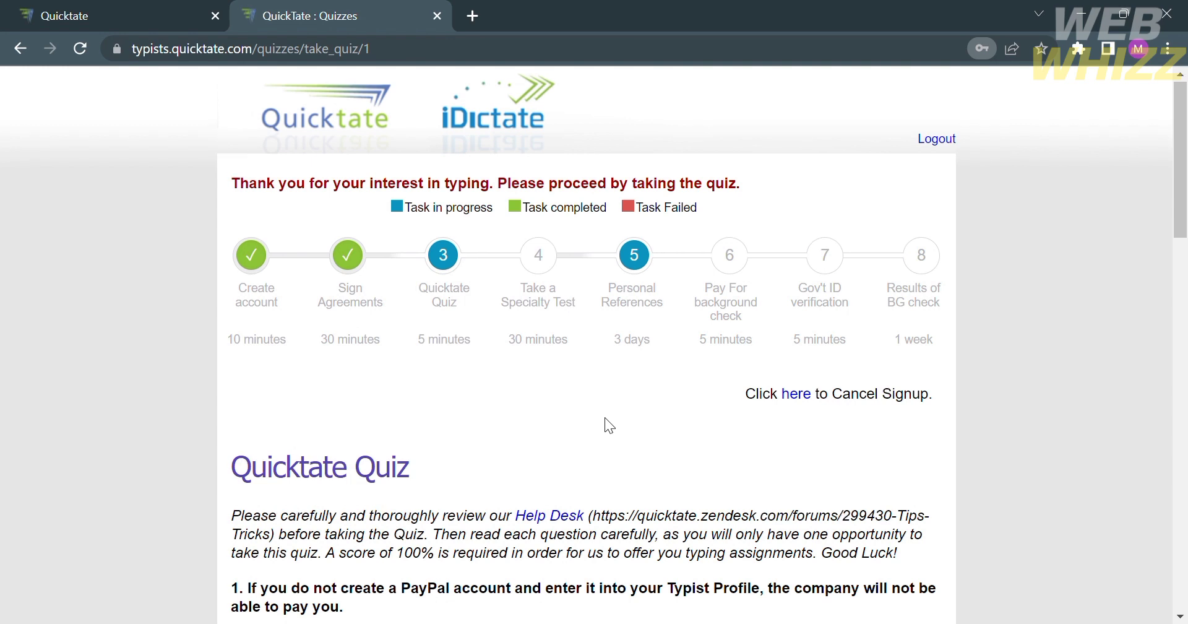
Scroll through Quicktate Quiz questions 1–11 and press Submit Answers.
scroll(606, 418, "down", 1)
scroll(605, 419, "up", 1)
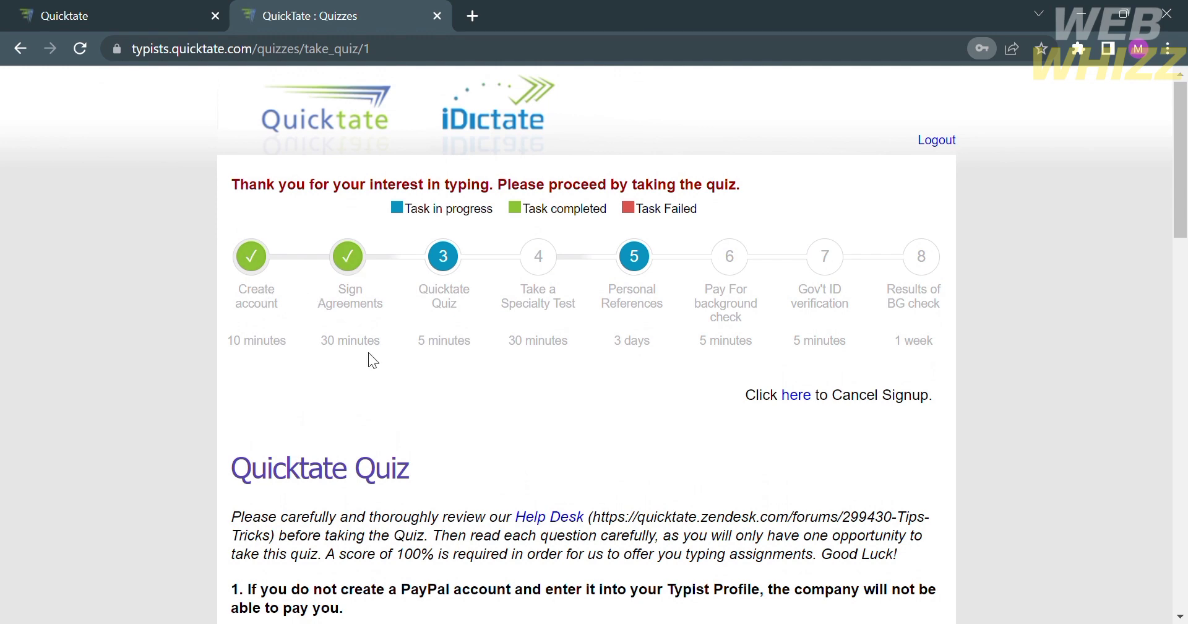
scroll(371, 365, "down", 5)
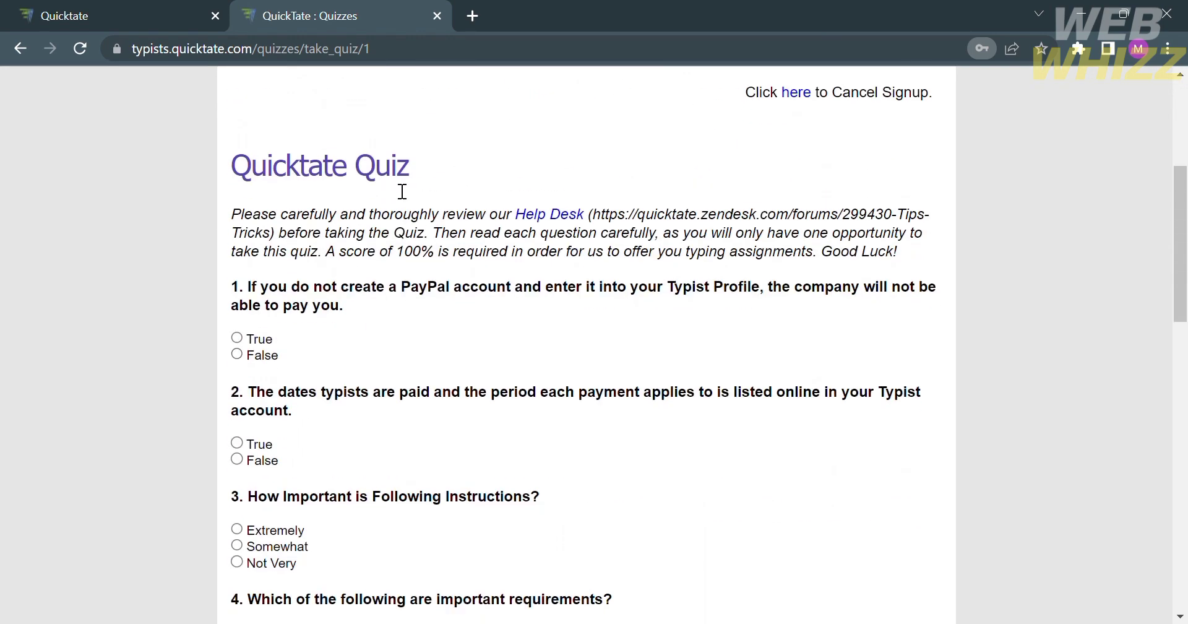
scroll(399, 184, "down", 1)
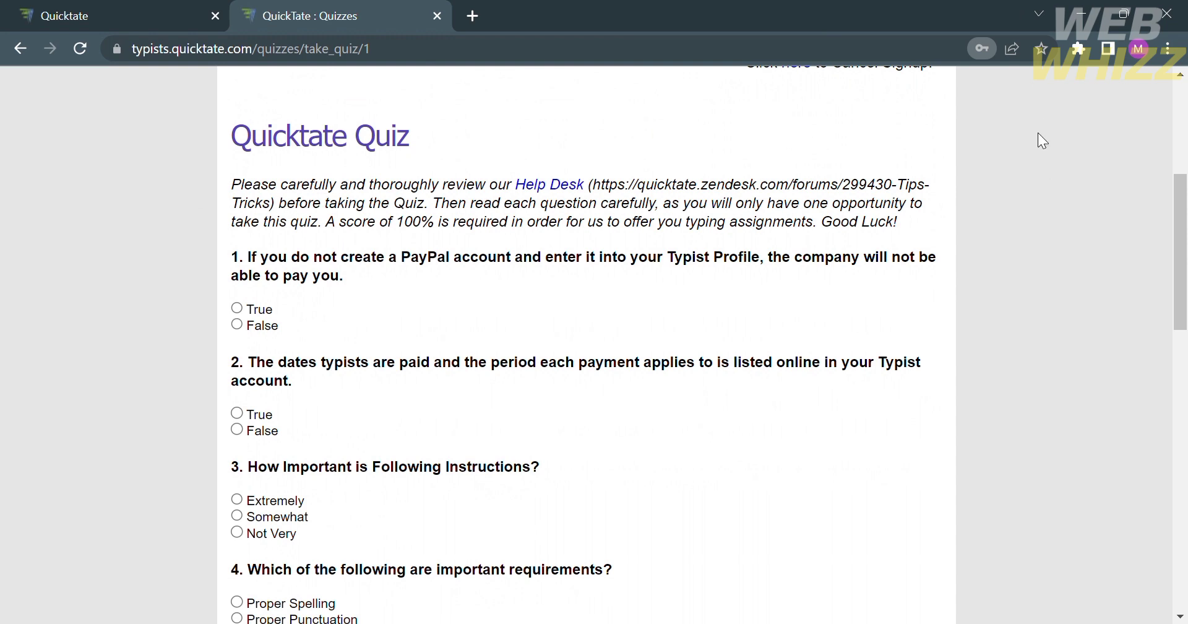
scroll(499, 328, "down", 1)
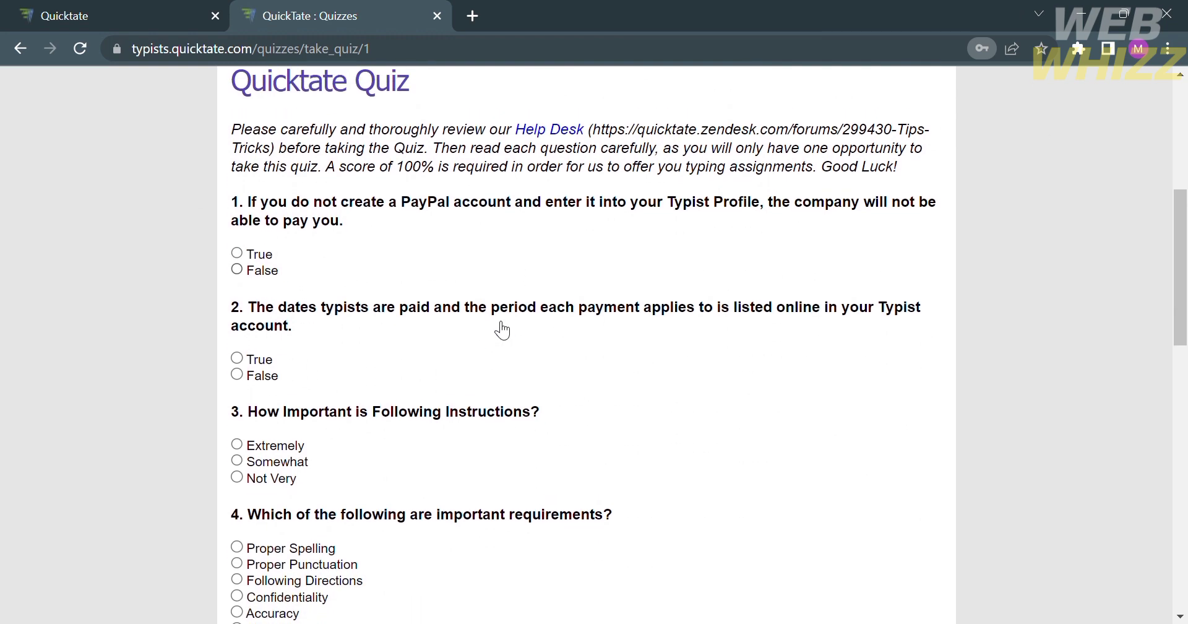
scroll(444, 307, "up", 1)
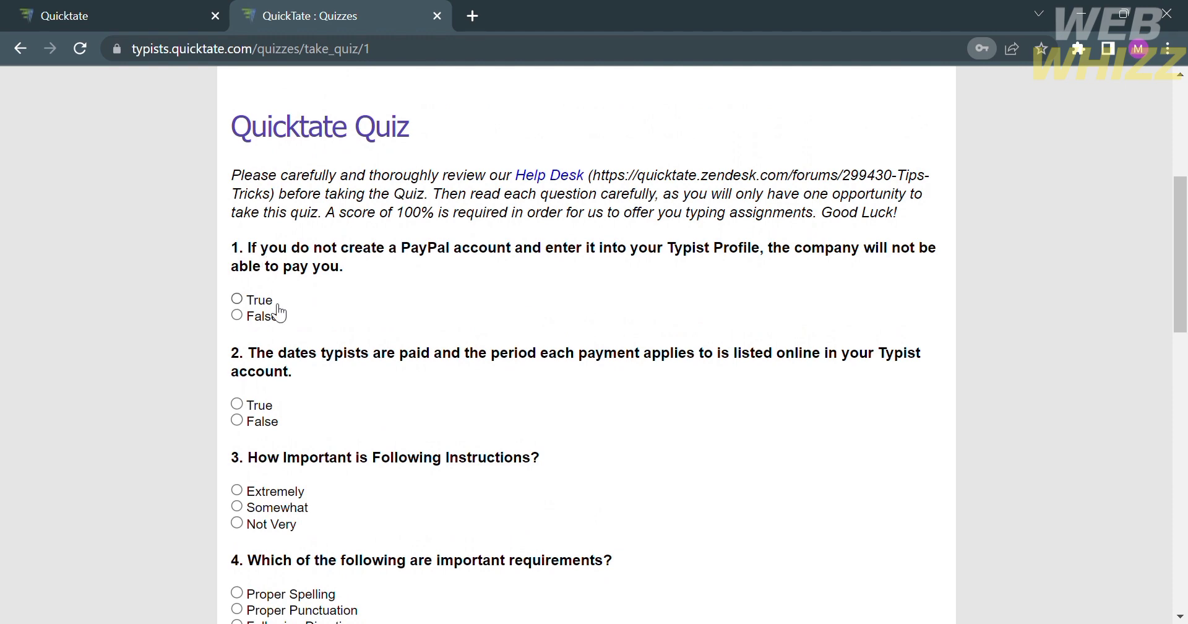
scroll(272, 311, "down", 2)
scroll(269, 312, "down", 7)
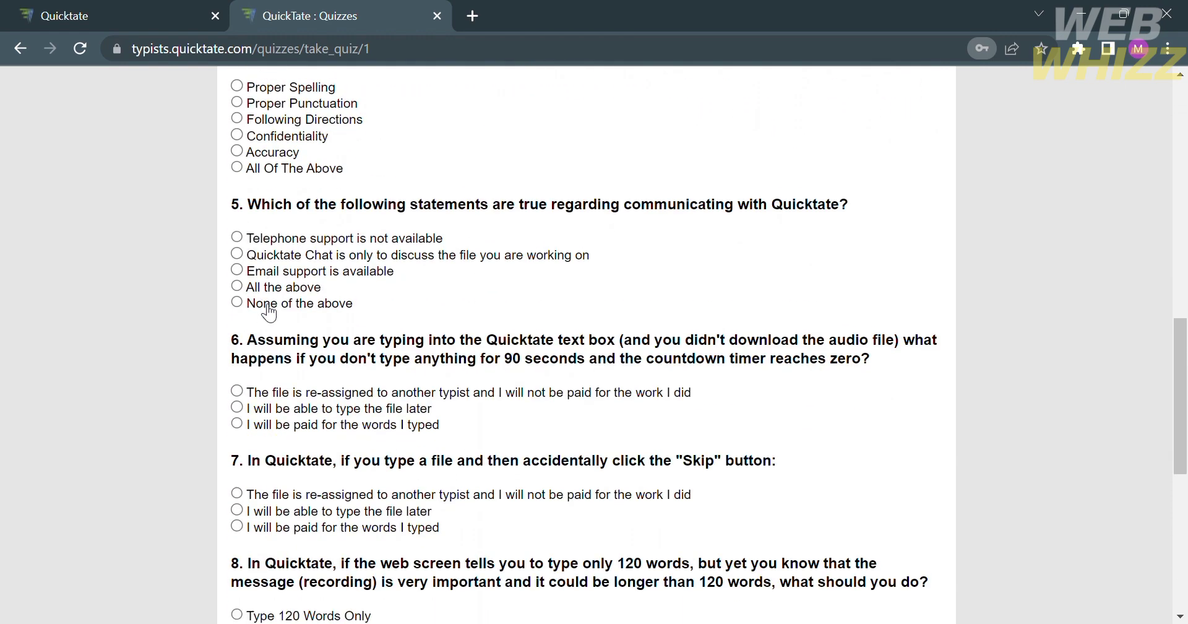
scroll(269, 312, "down", 7)
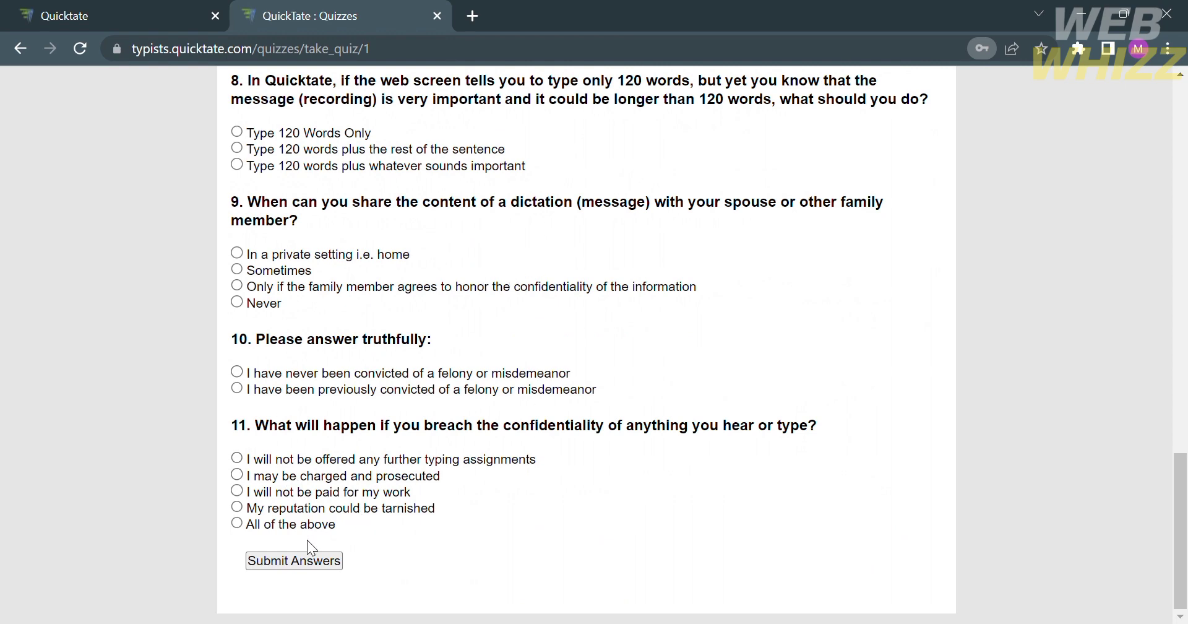
left_click(302, 566)
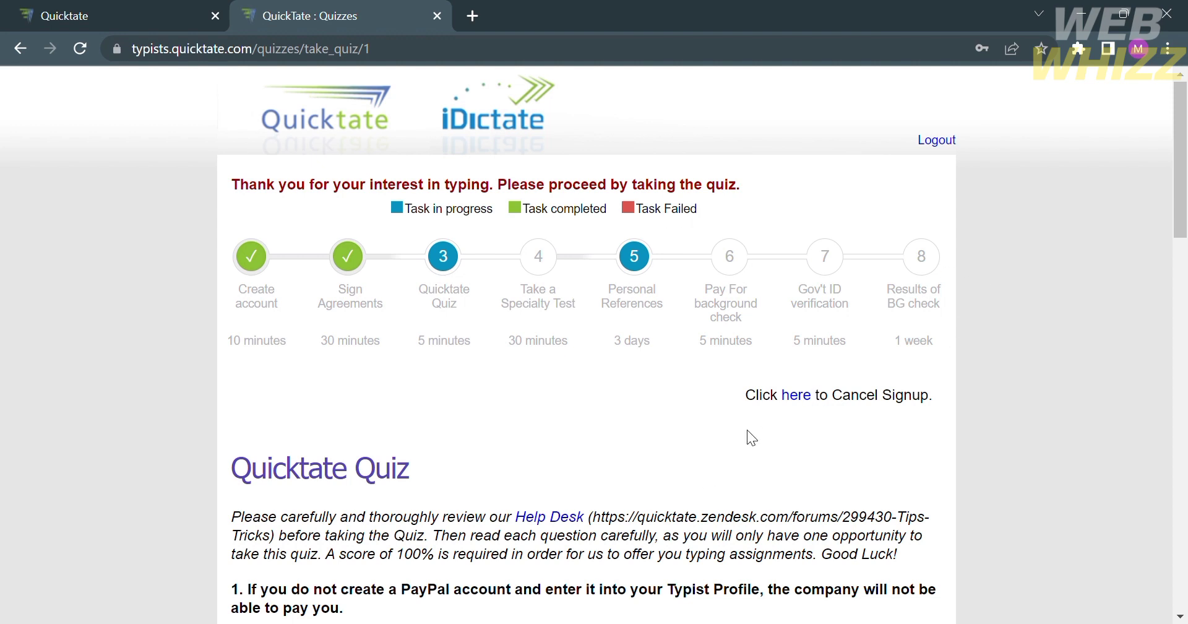
scroll(990, 439, "down", 6)
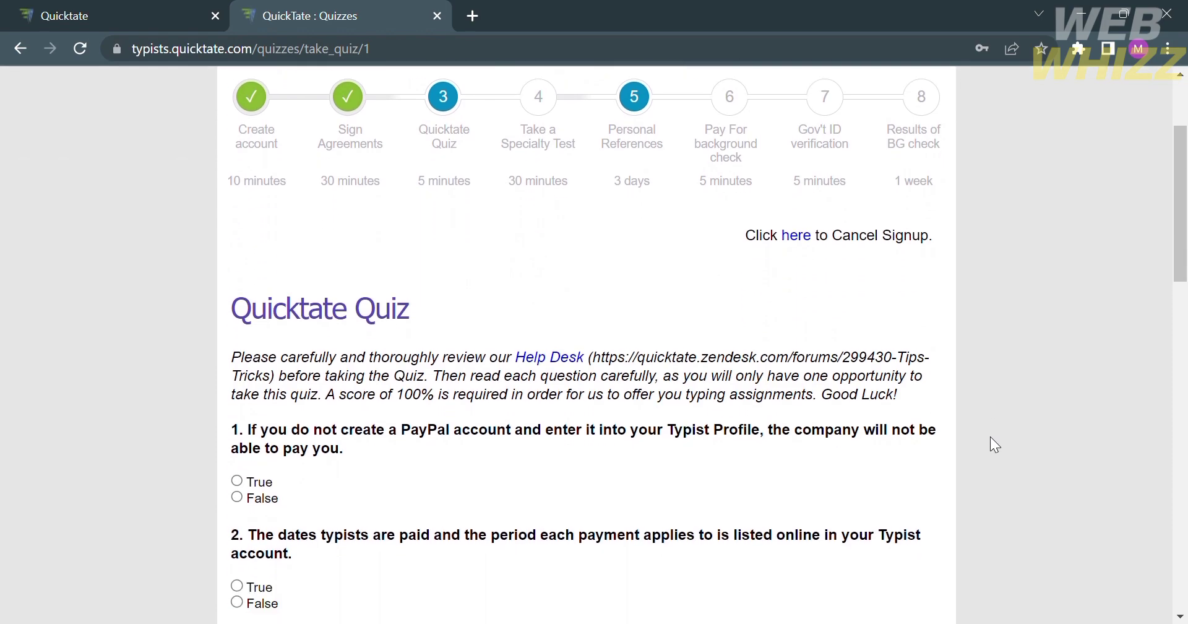
scroll(990, 438, "down", 15)
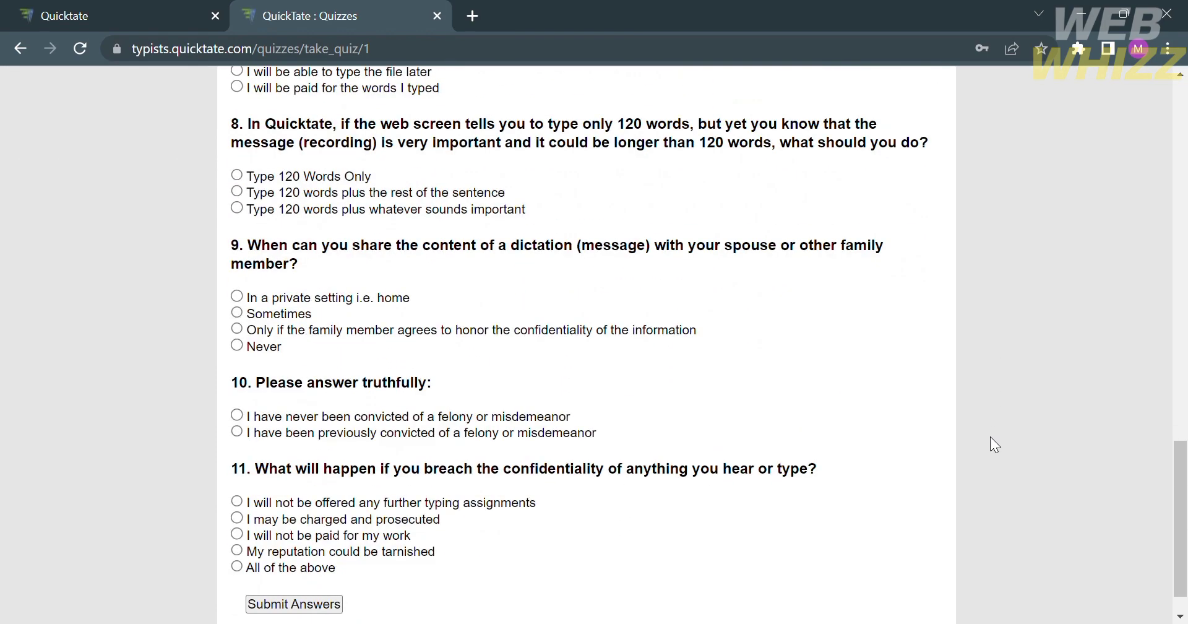
scroll(990, 437, "up", 20)
scroll(995, 444, "up", 2)
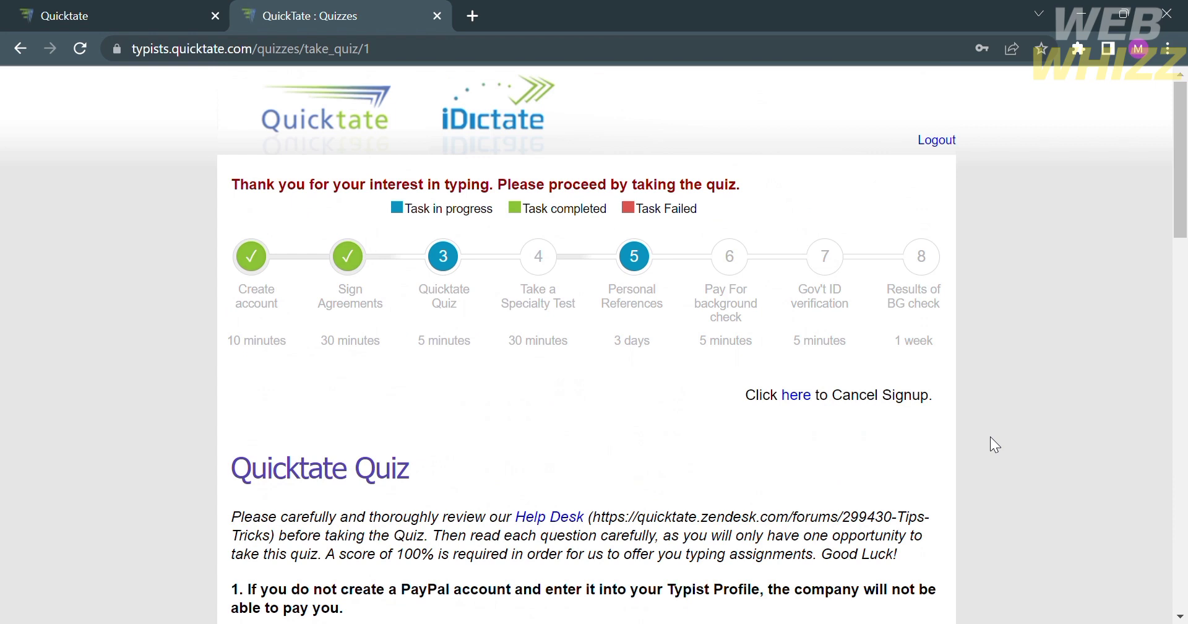